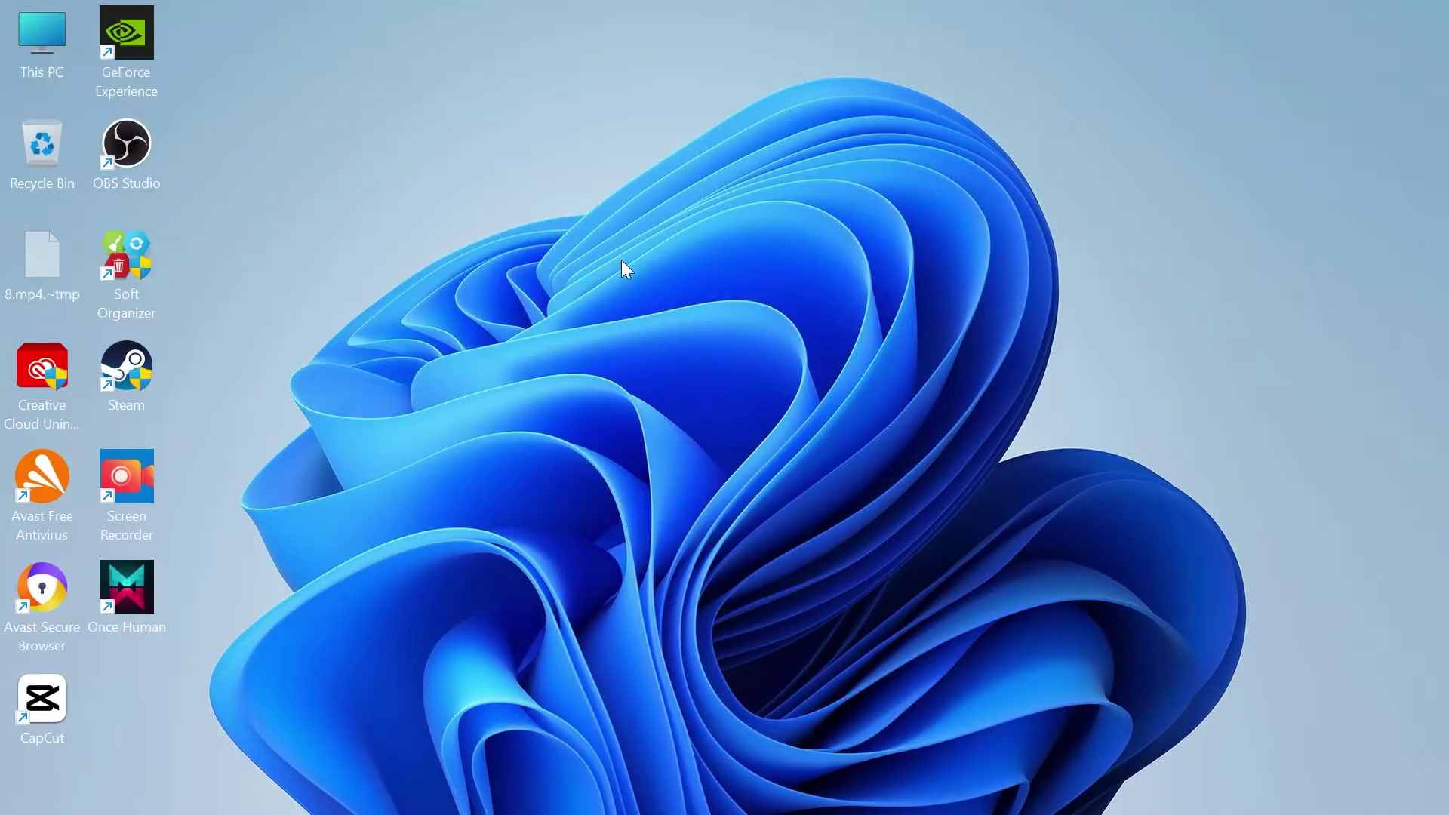
- Open Steam's library and bring up the Manage options for Once Human
mouse_move(853, 807)
left_click(801, 792)
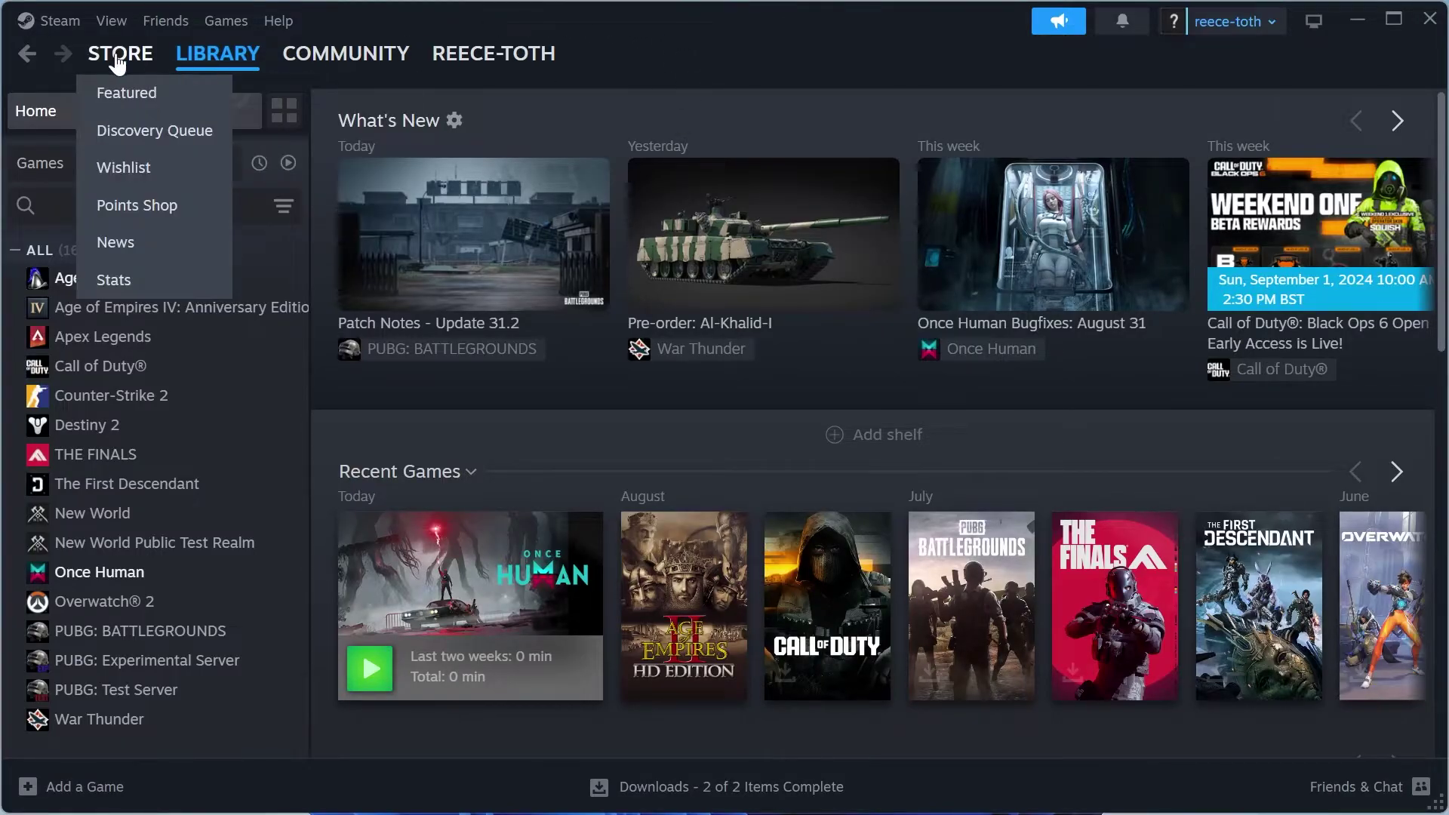
mouse_move(226, 55)
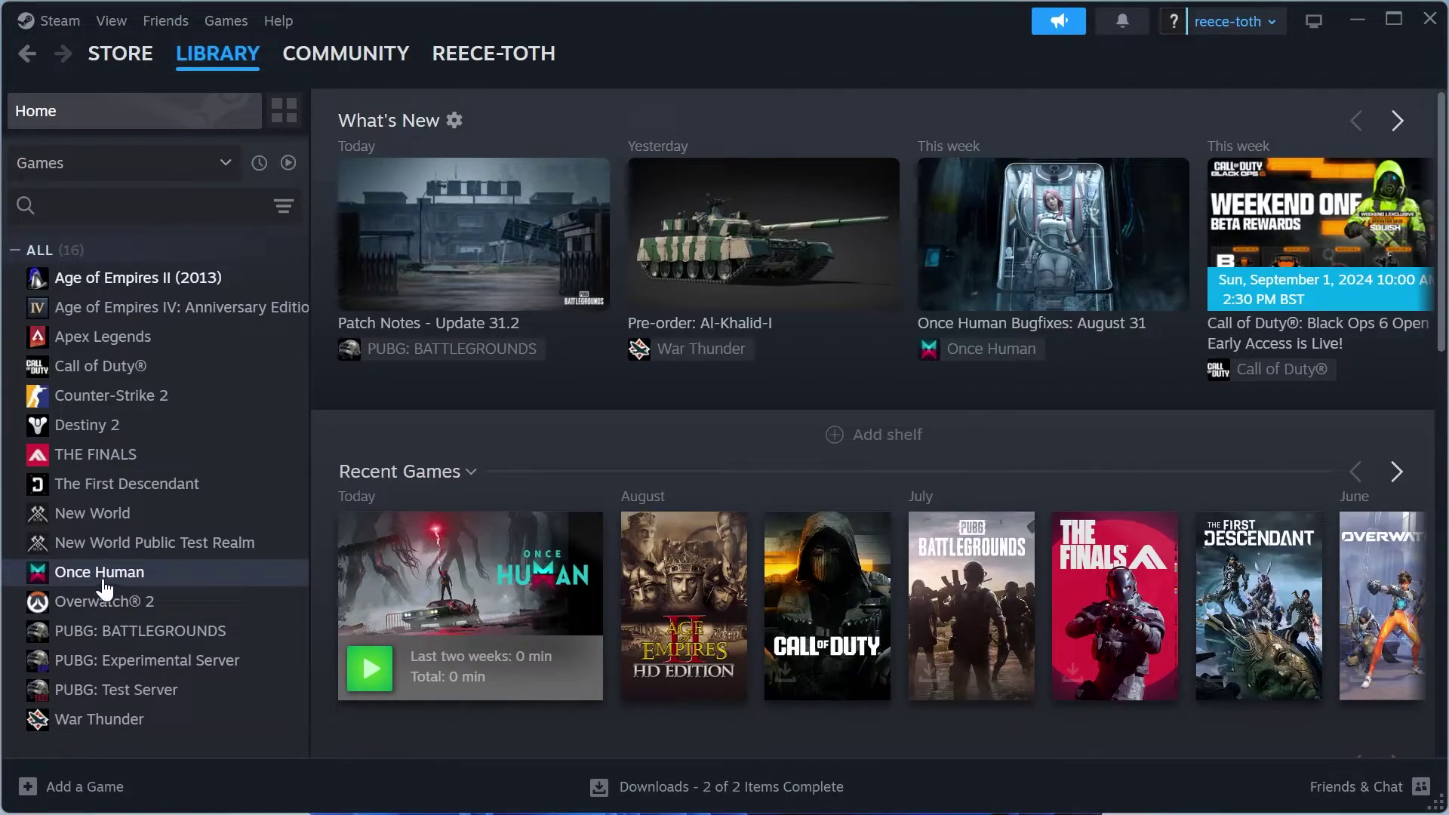
right_click(87, 583)
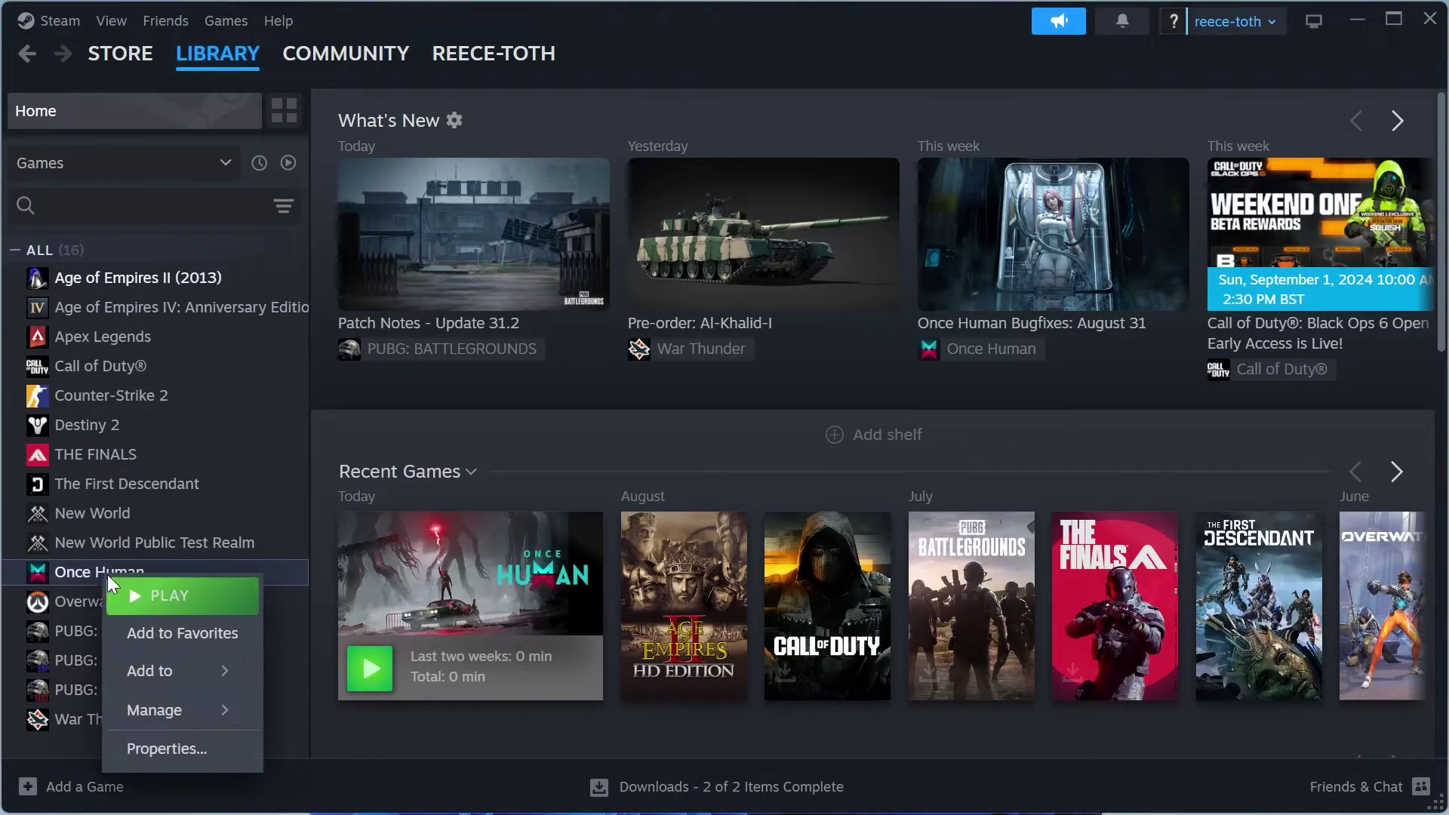
mouse_move(181, 719)
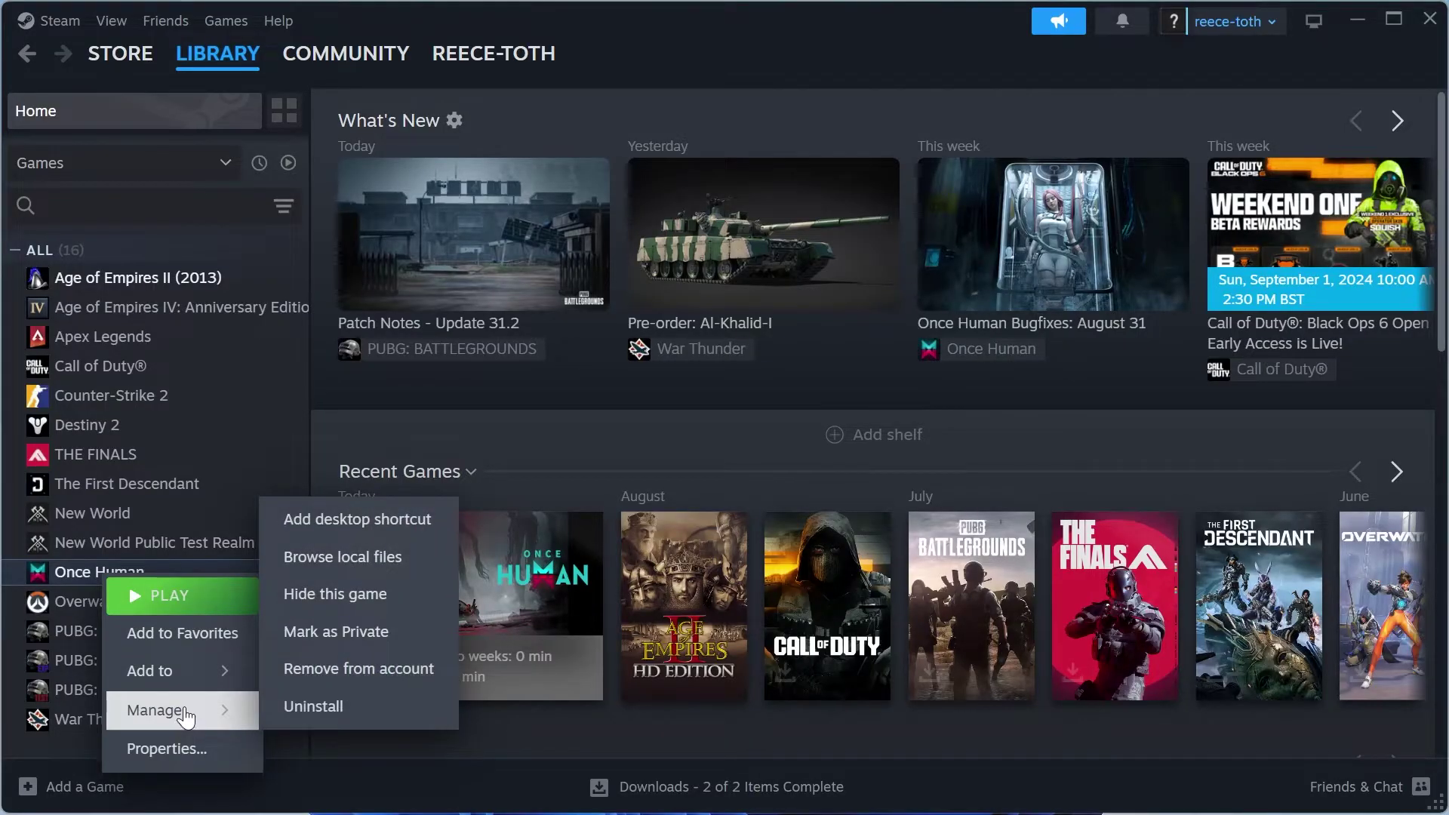
- Browse Once Human's local files and open the Properties of ONCE_HUMAN.exe
left_click(366, 566)
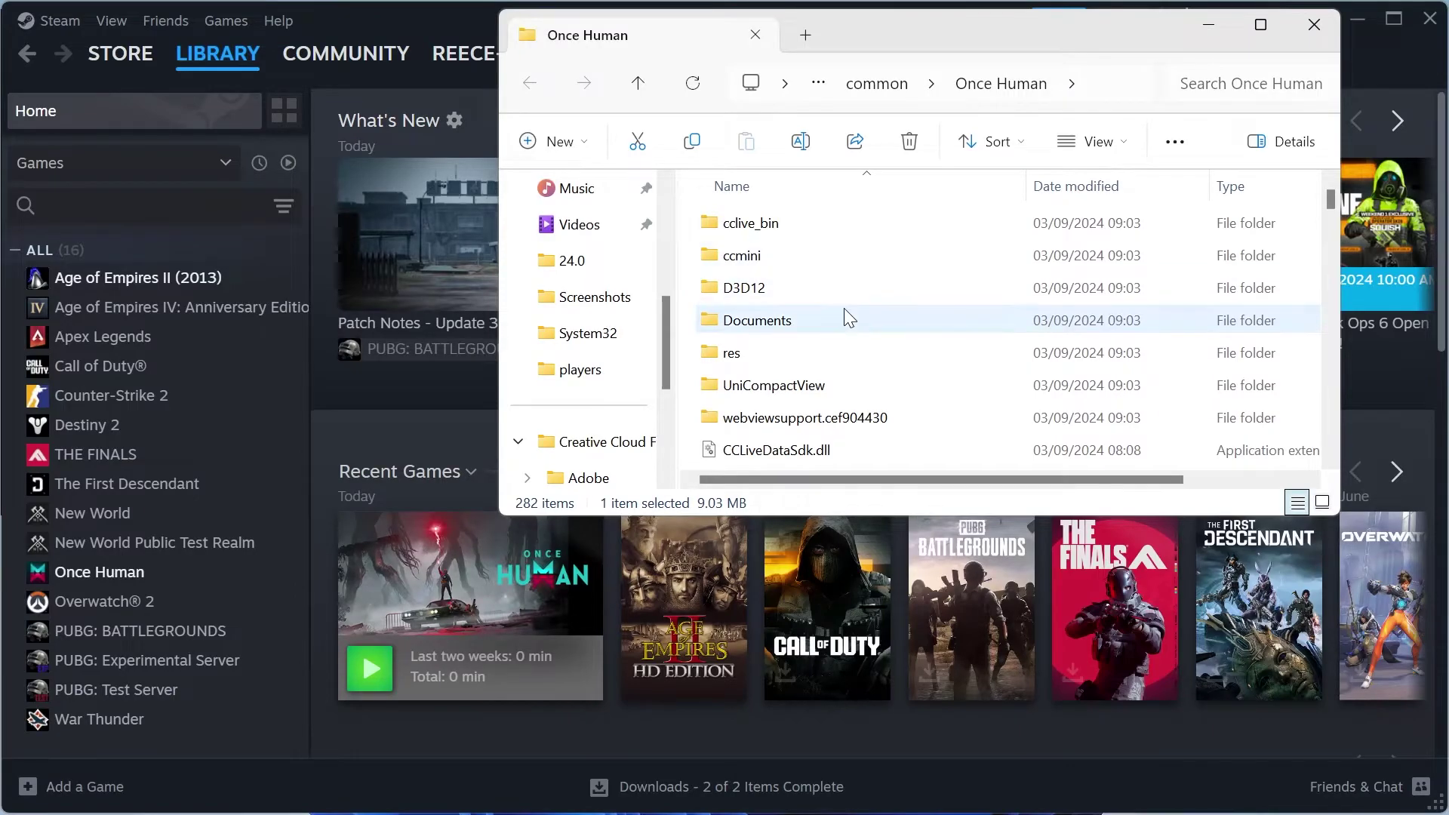
scroll(842, 317, "down", 10)
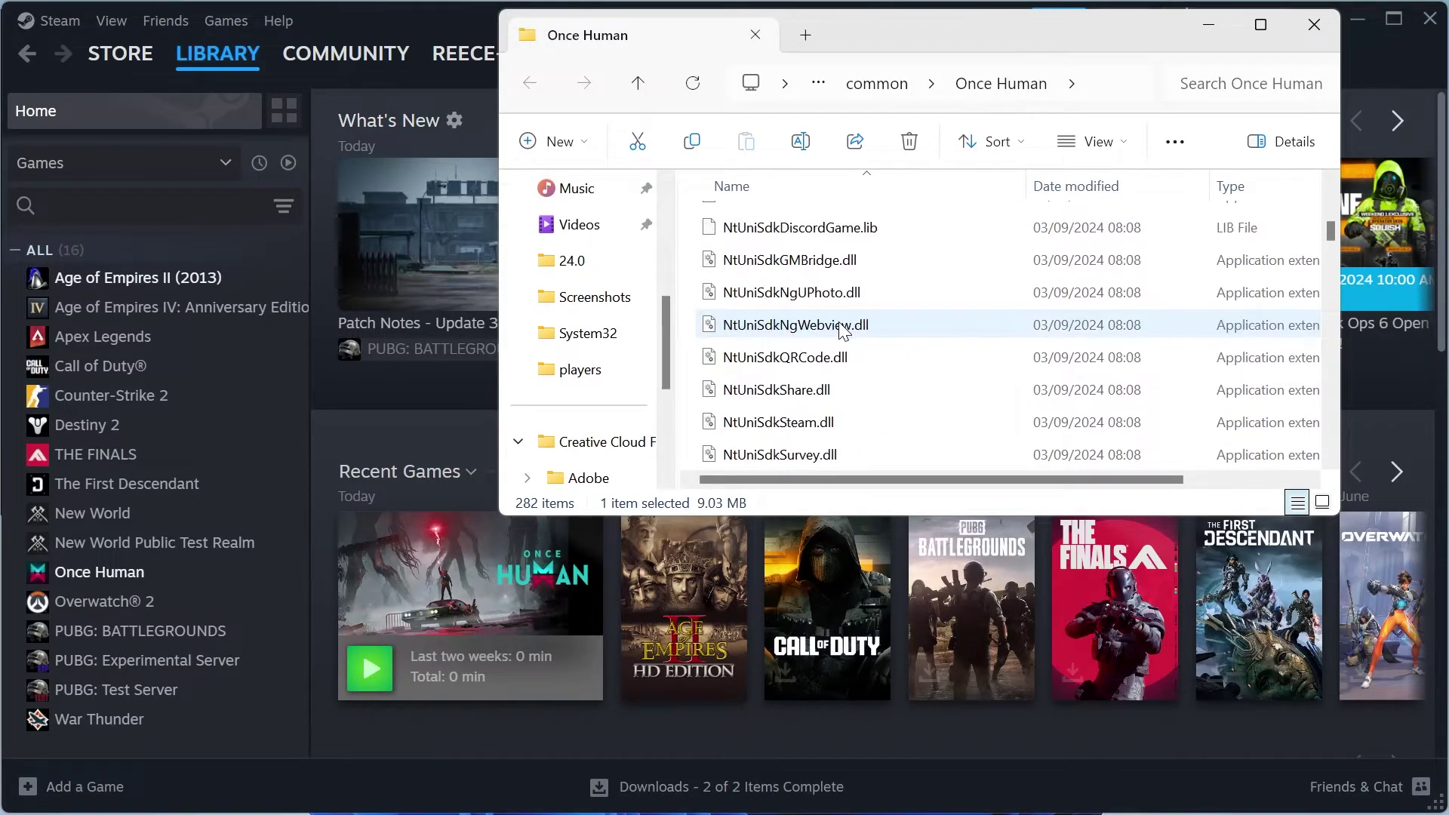
scroll(842, 330, "down", 3)
left_click(862, 330)
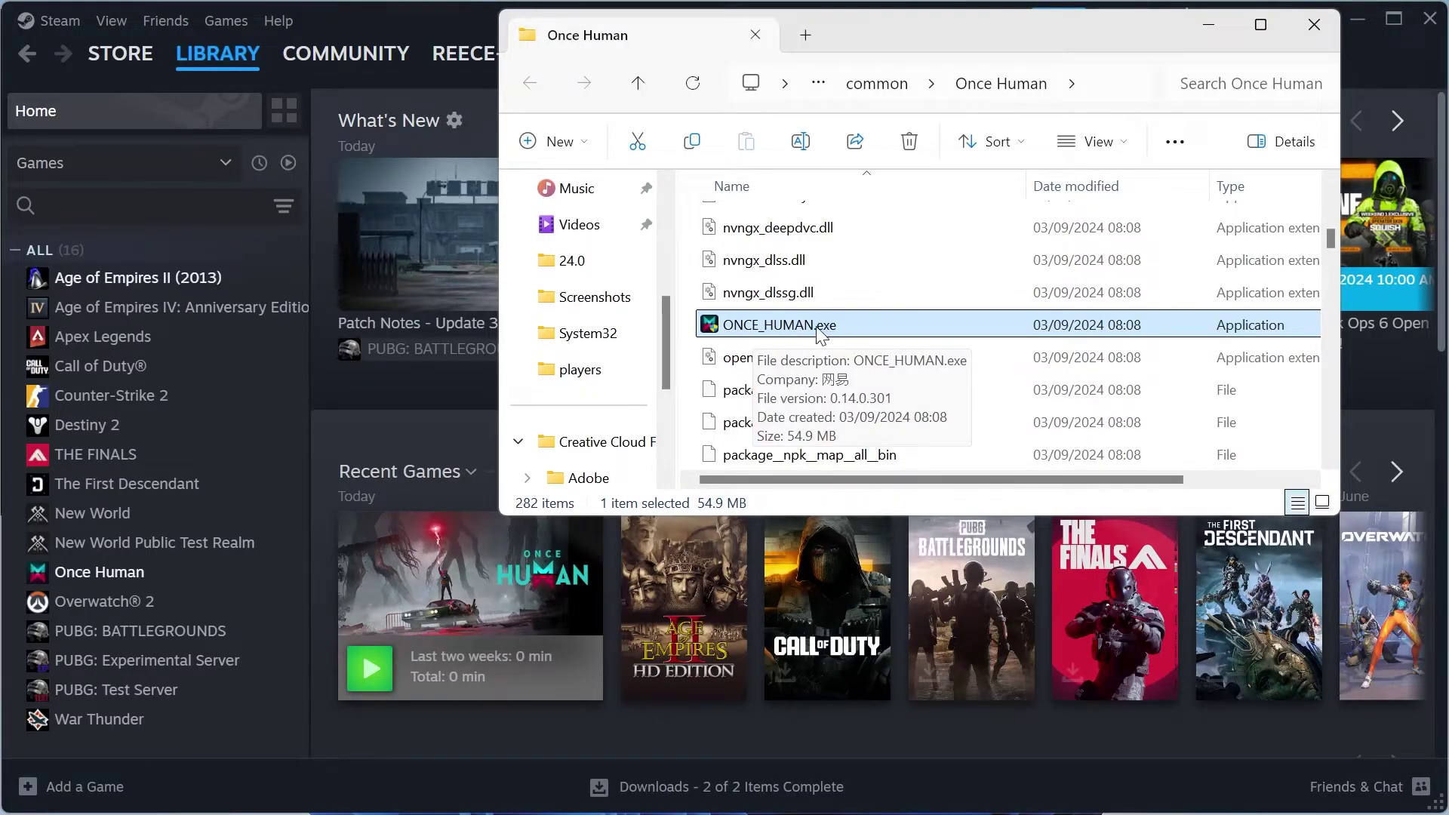
right_click(782, 327)
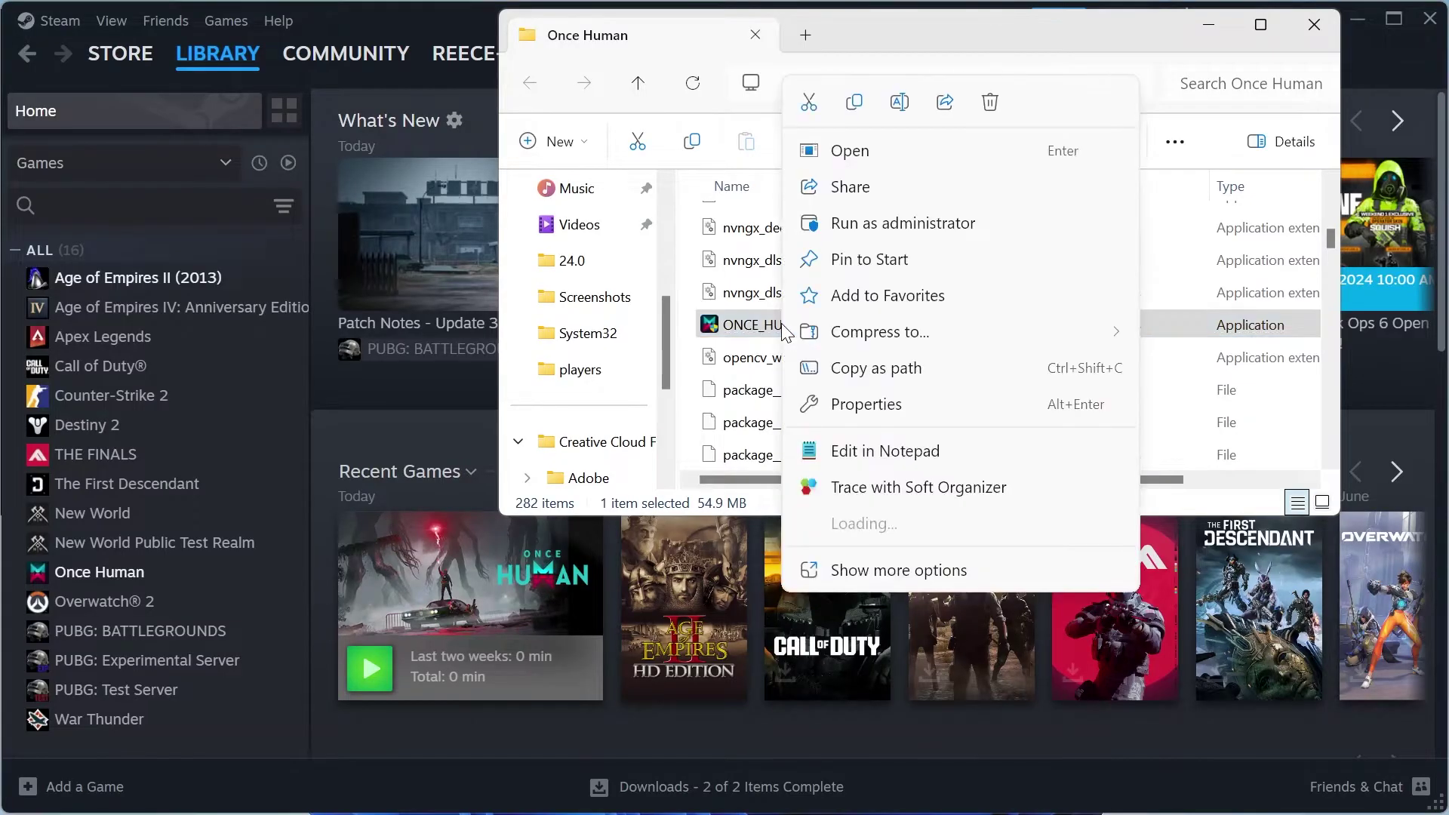
left_click(895, 420)
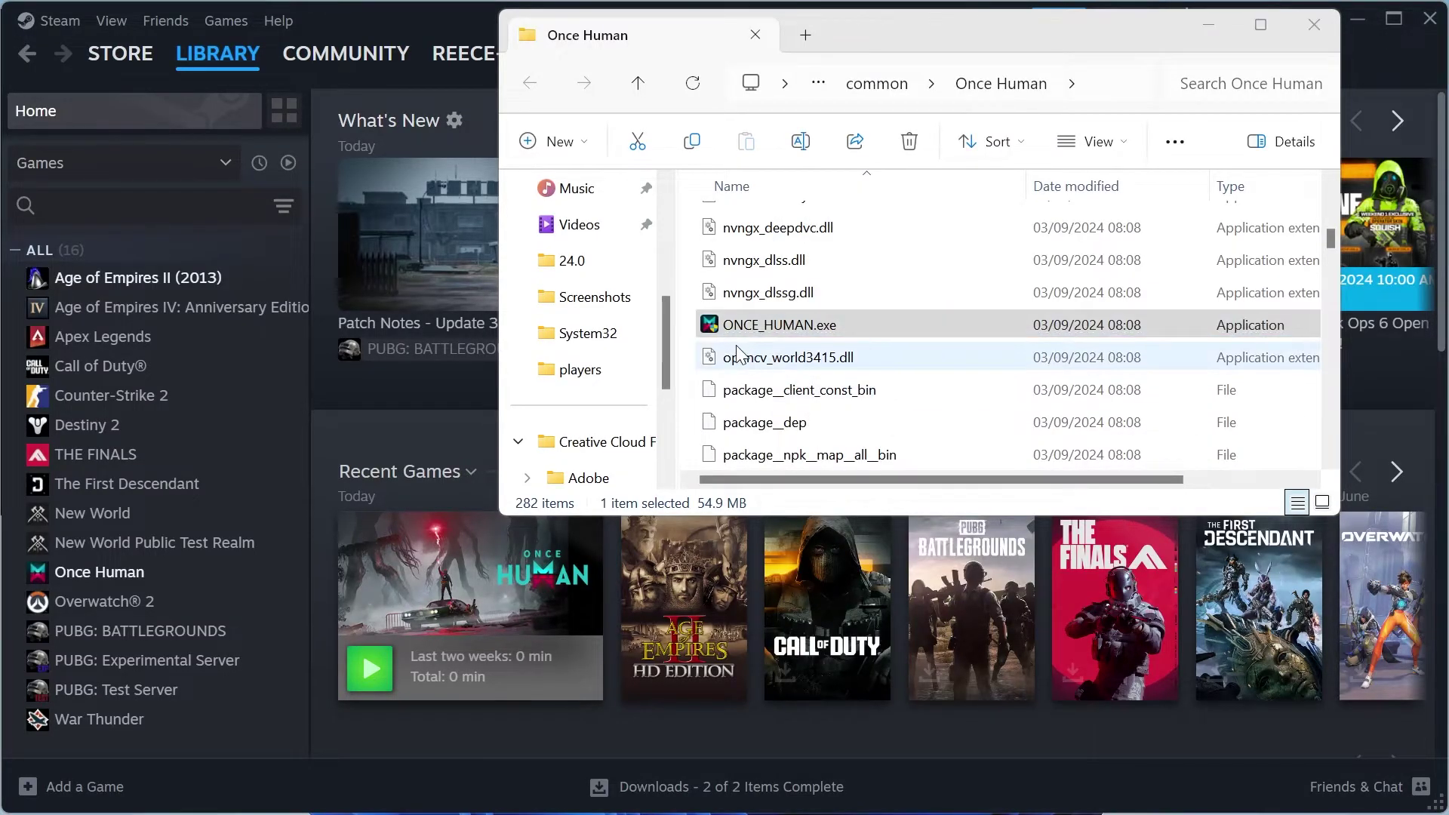
- Enable Disable fullscreen optimizations and Run this program as an administrator for ONCE_HUMAN.exe, then apply
left_click(997, 231)
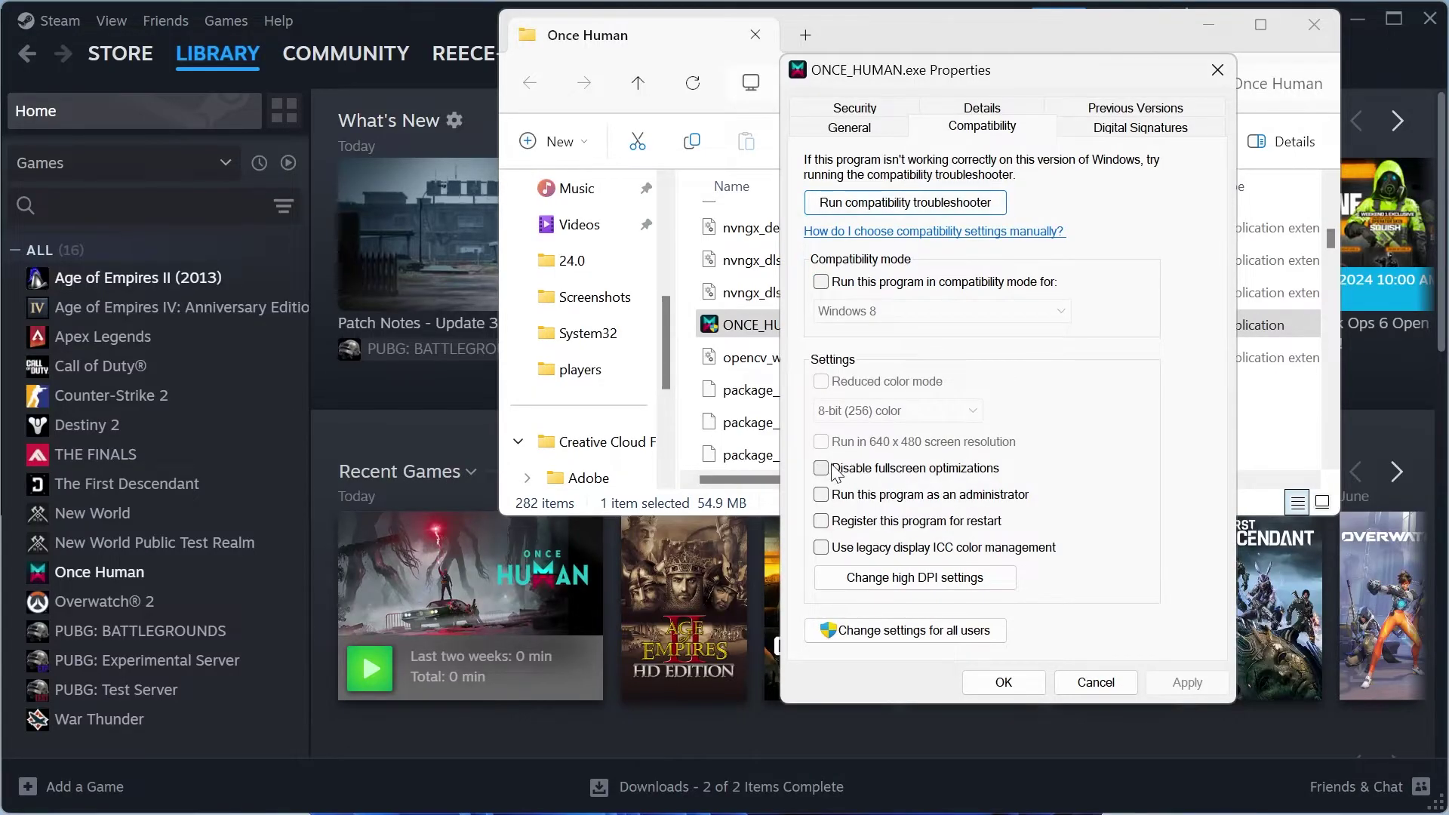
left_click(821, 468)
left_click(821, 495)
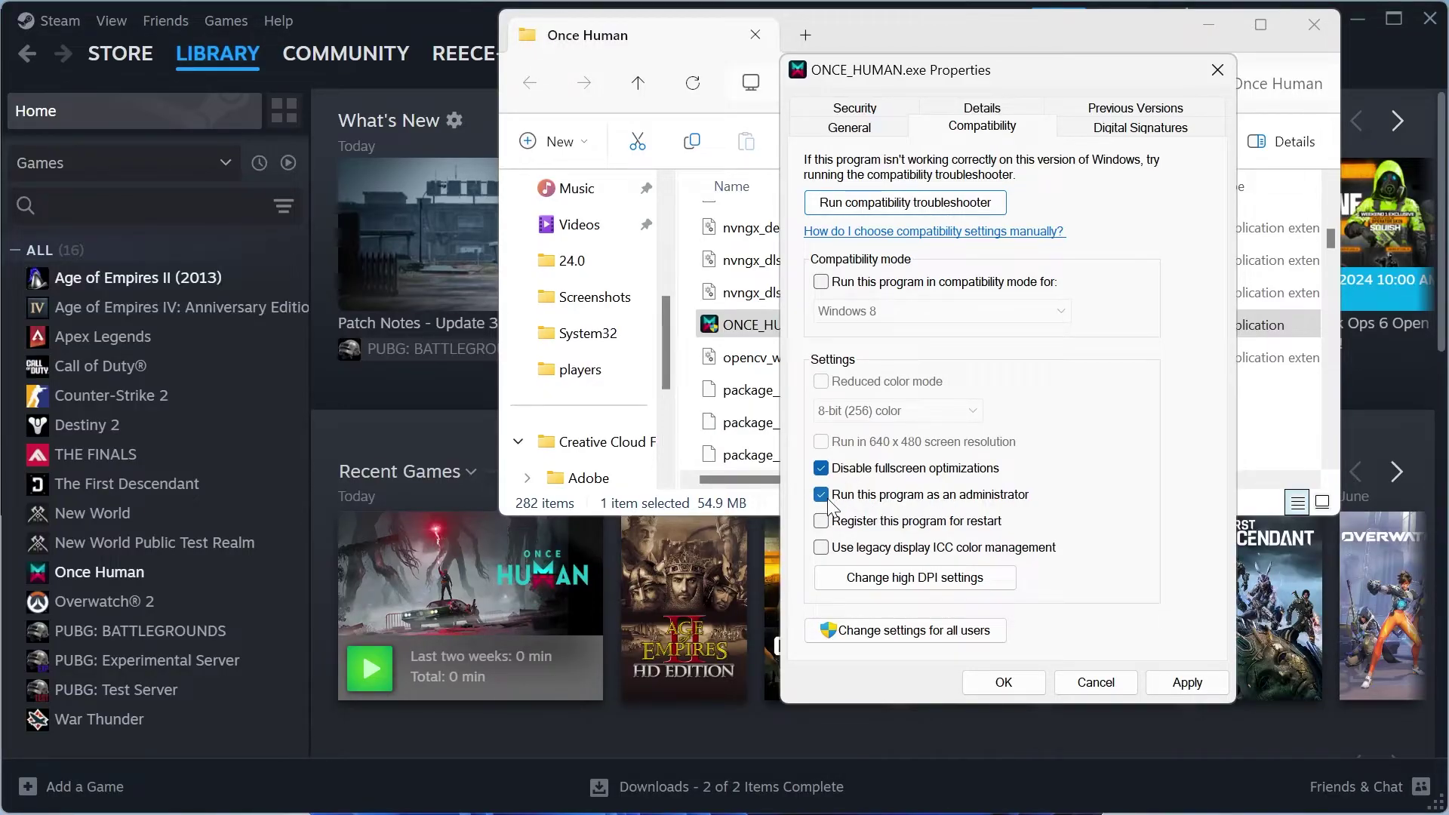
left_click(1189, 682)
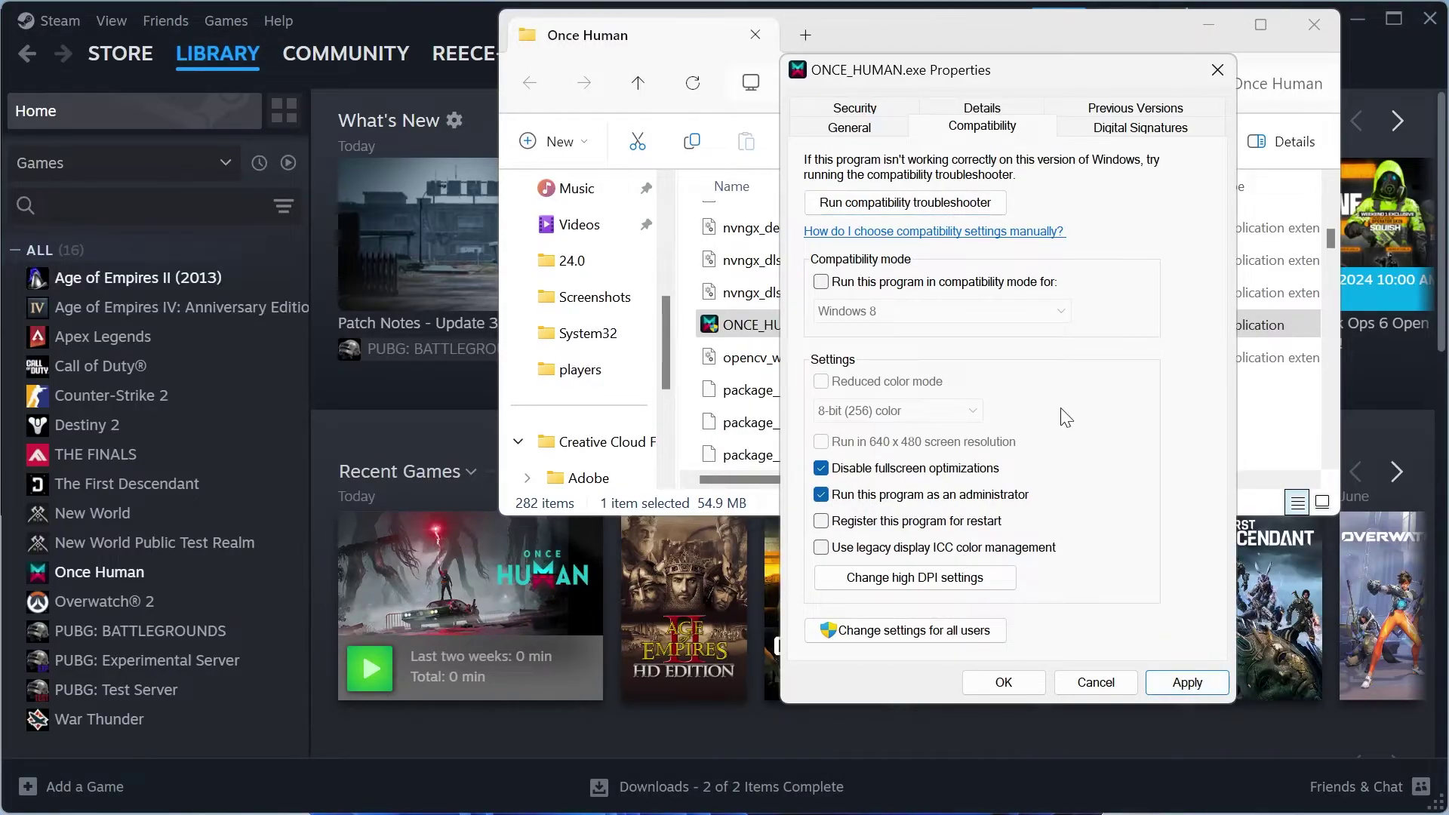
left_click(1004, 682)
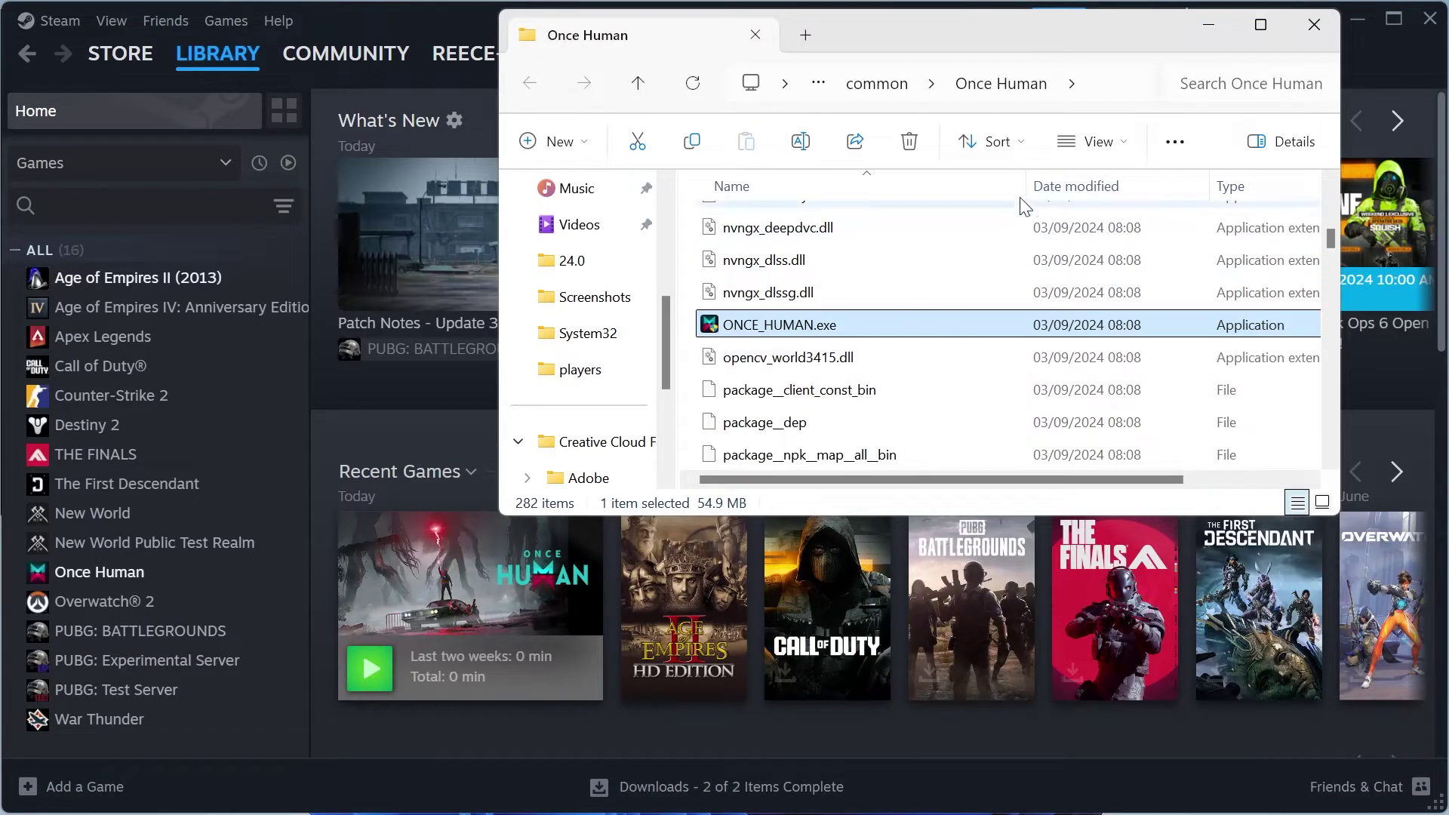
- Start Verify integrity of game files from Once Human's Installed Files properties in Steam
left_click(1210, 33)
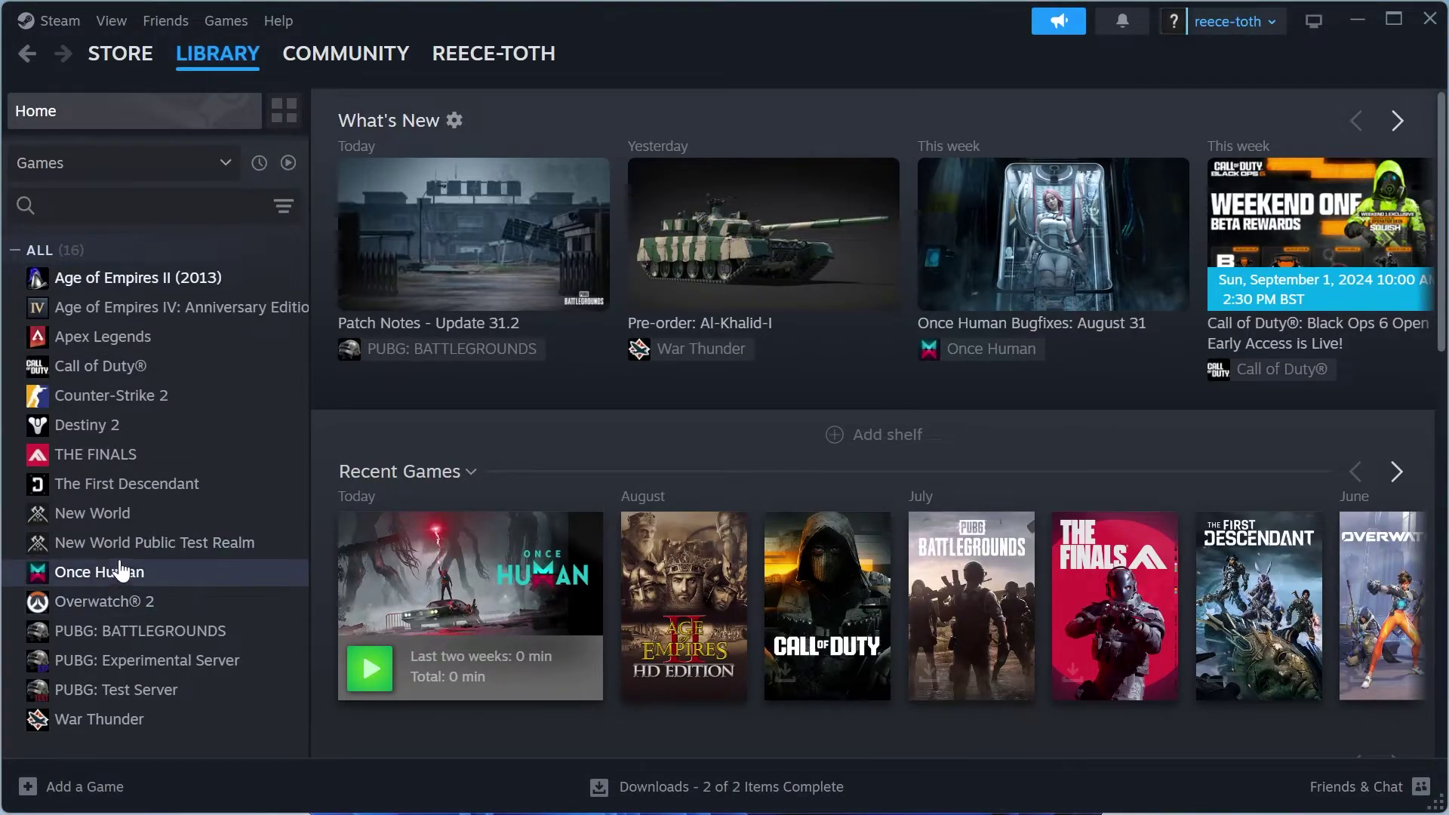
right_click(109, 571)
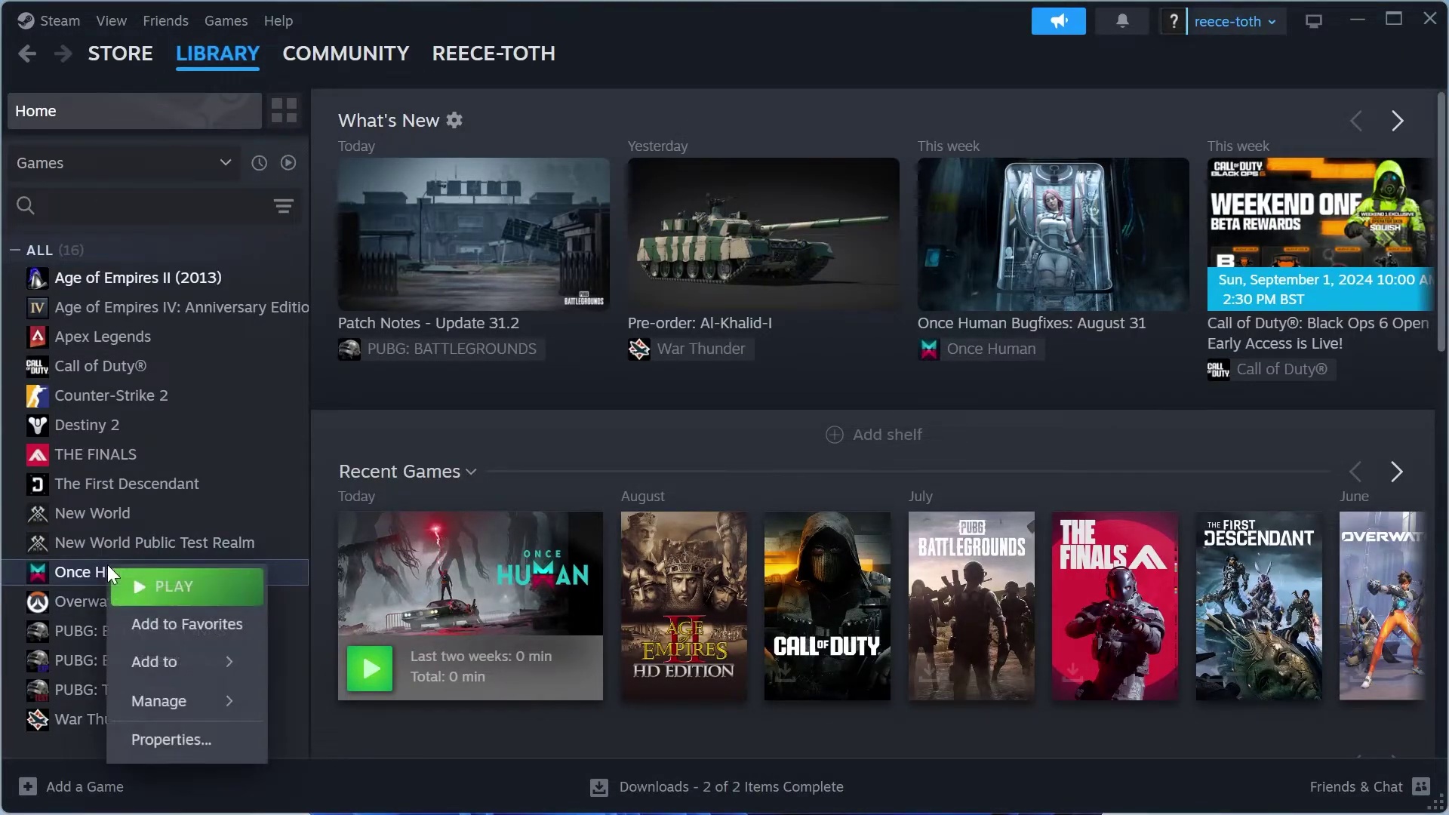
left_click(209, 741)
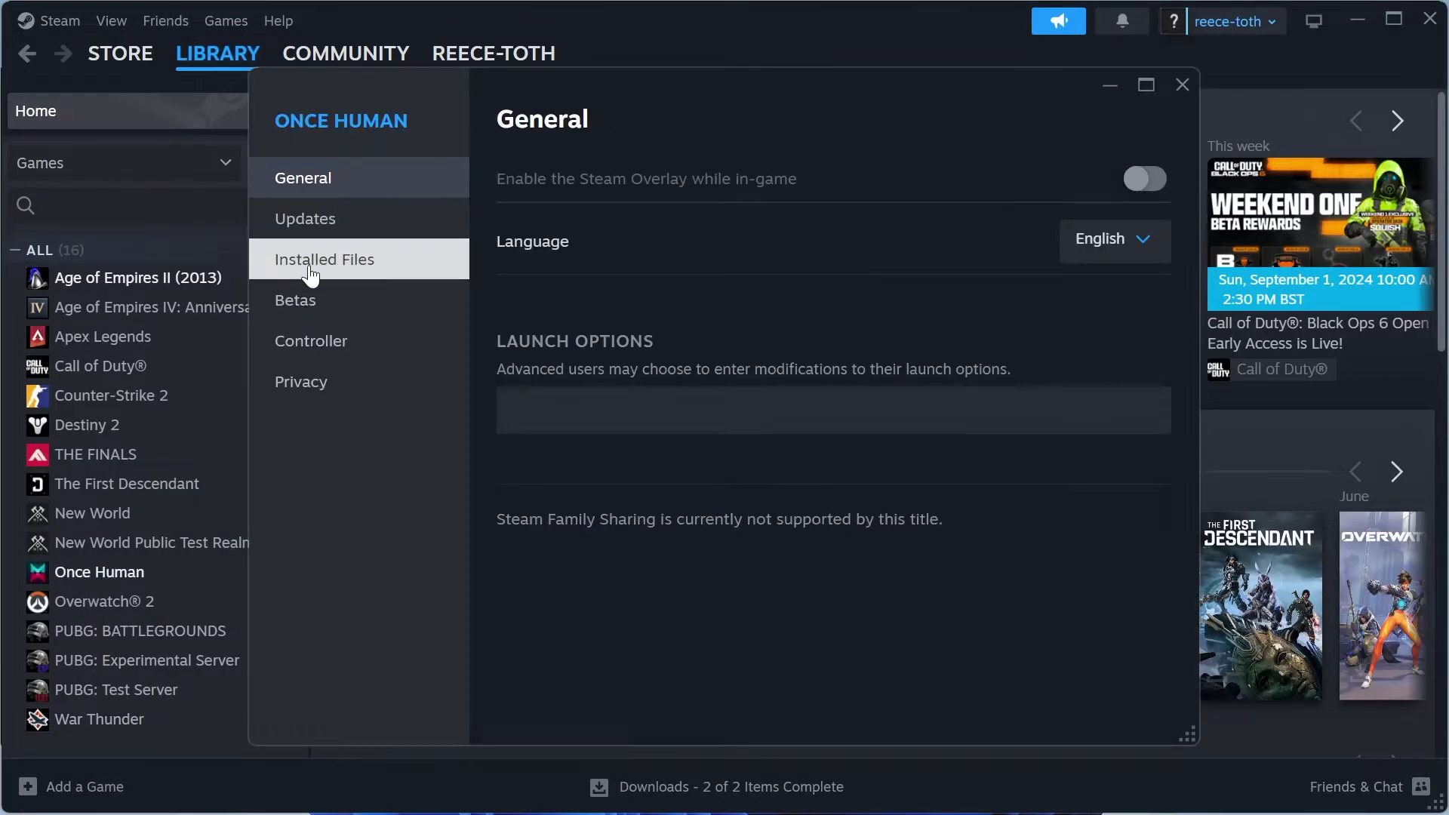
left_click(323, 266)
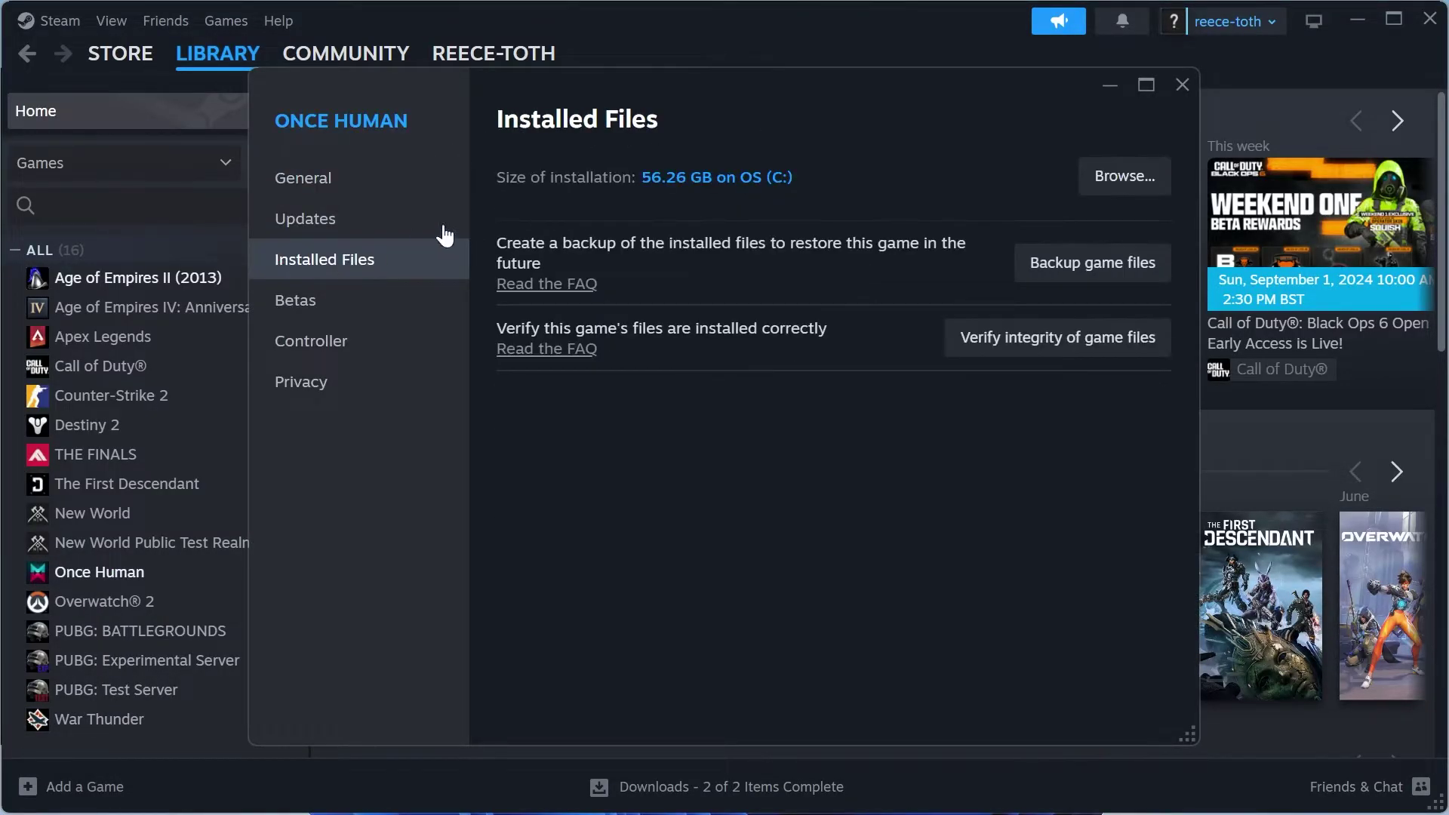
left_click(1046, 347)
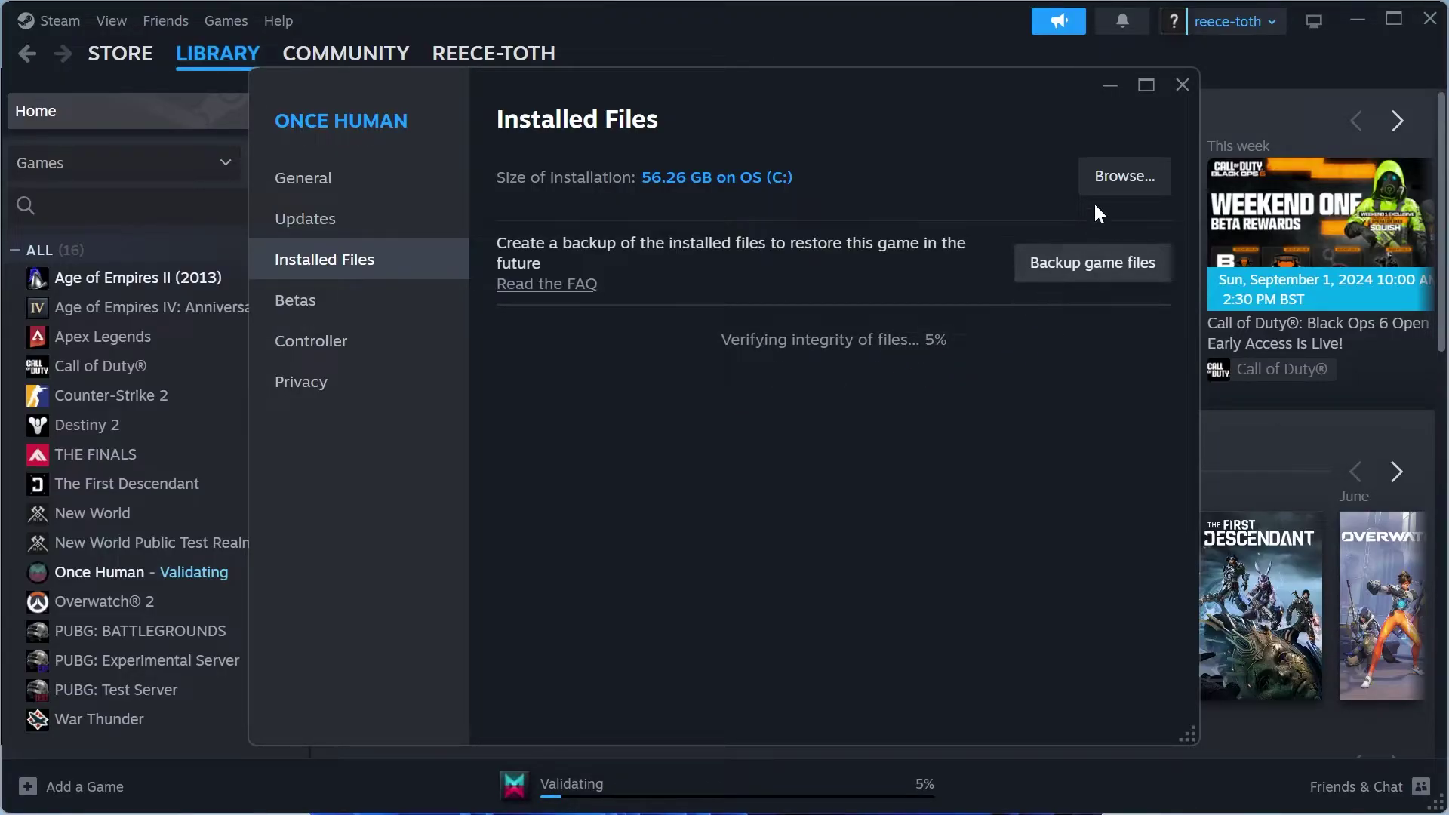
left_click(1182, 85)
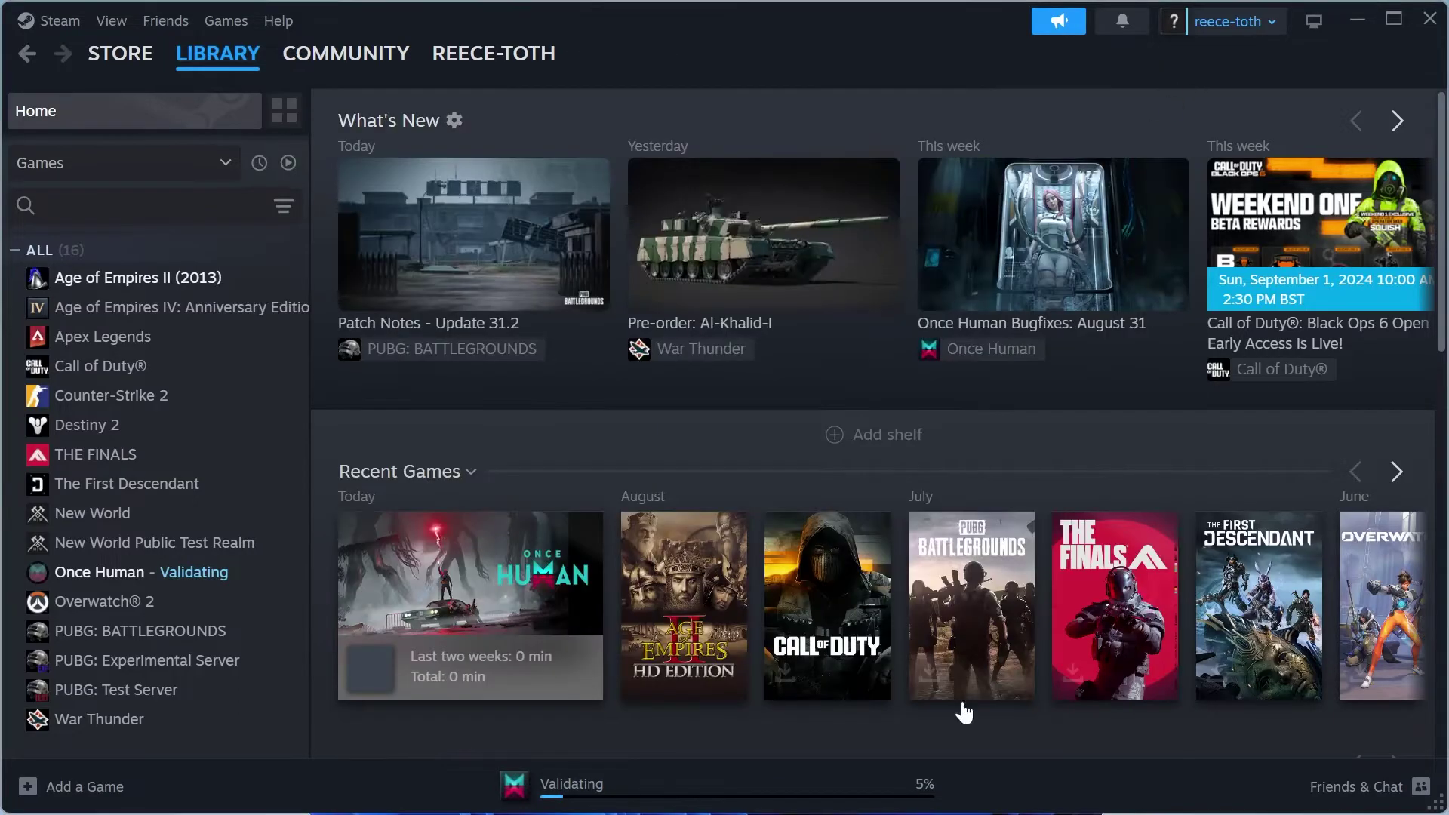
- Search the Start menu for 'device' and open Device Manager
left_click(1359, 21)
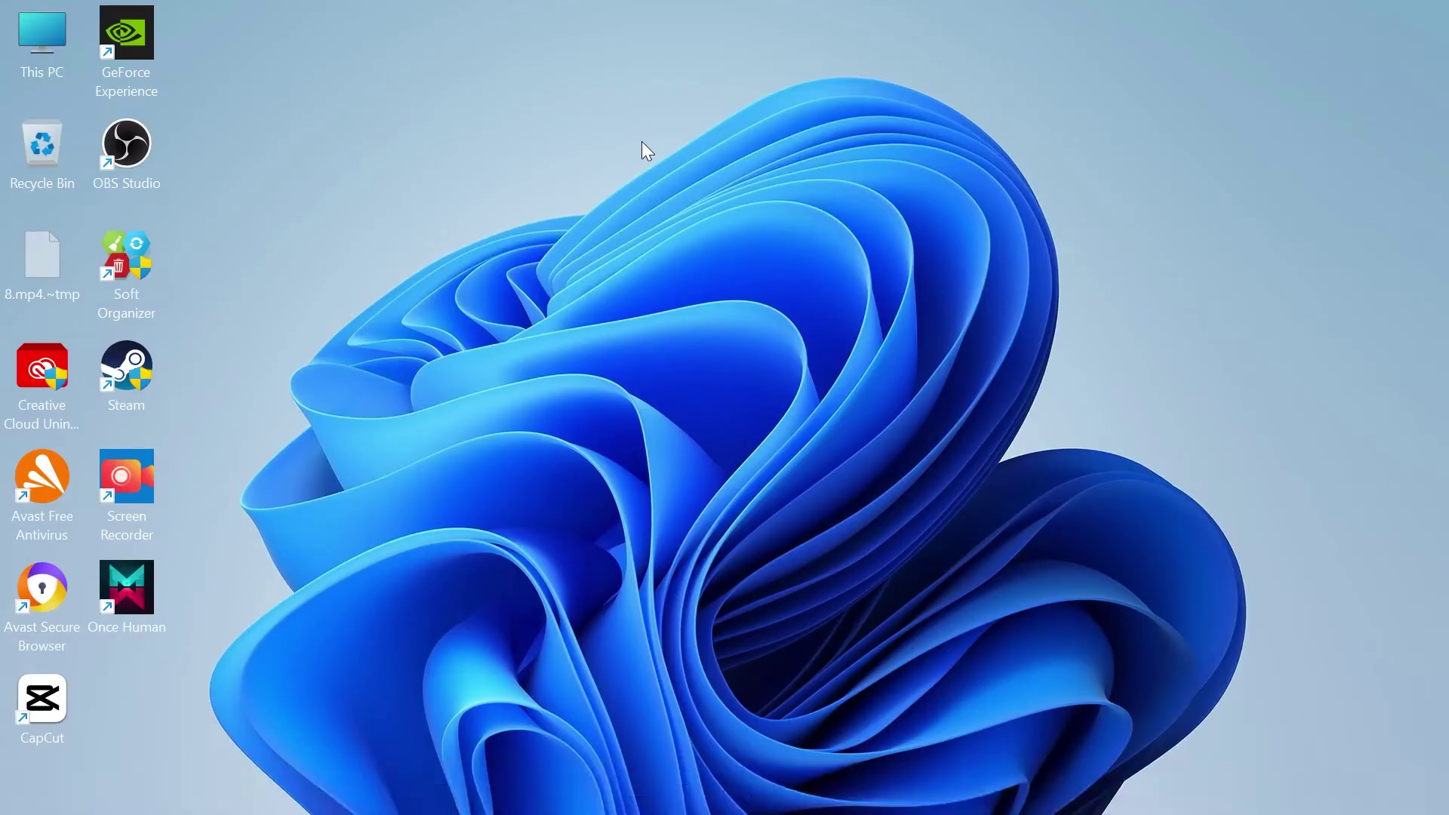
key("super")
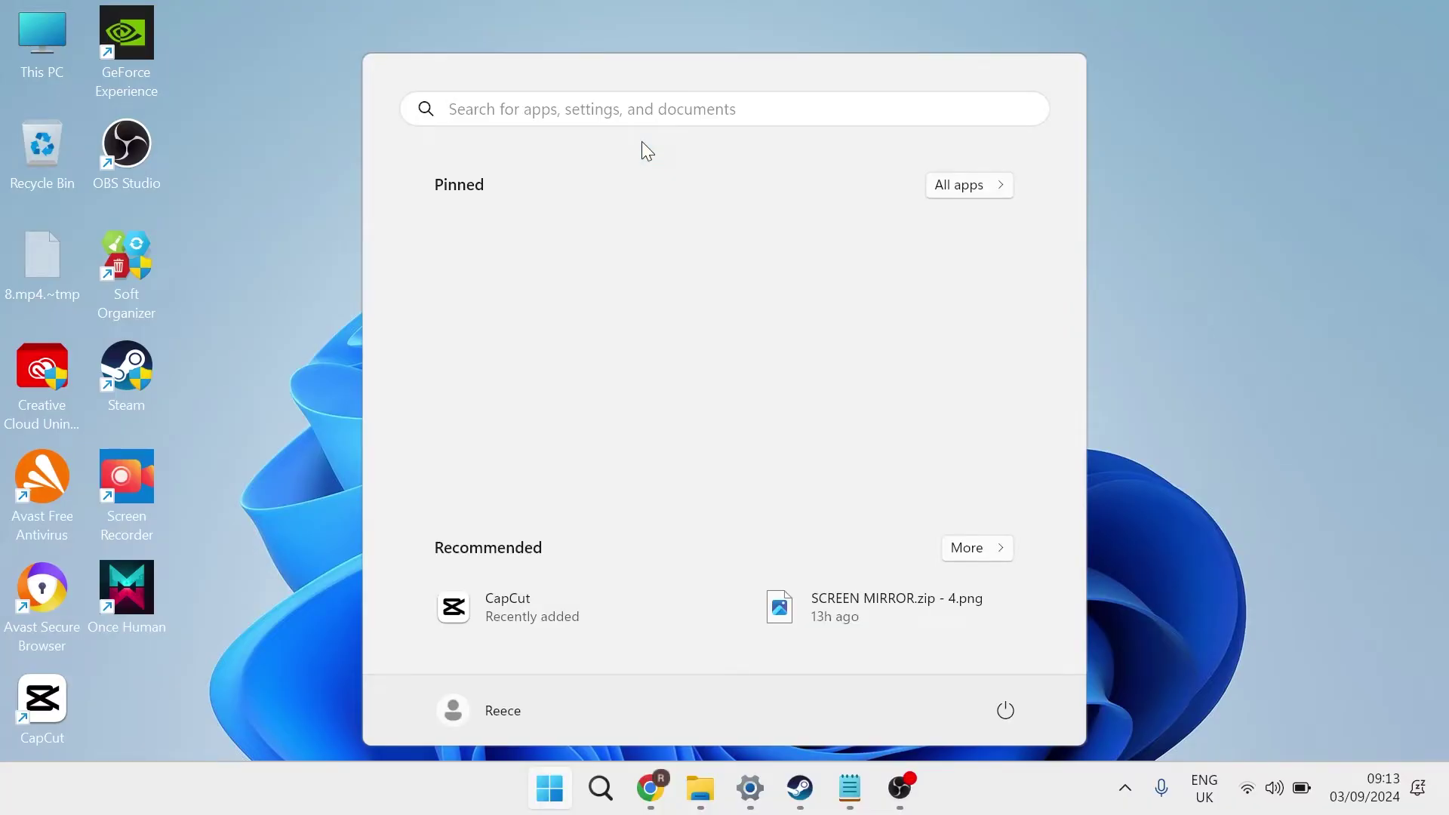
type("device")
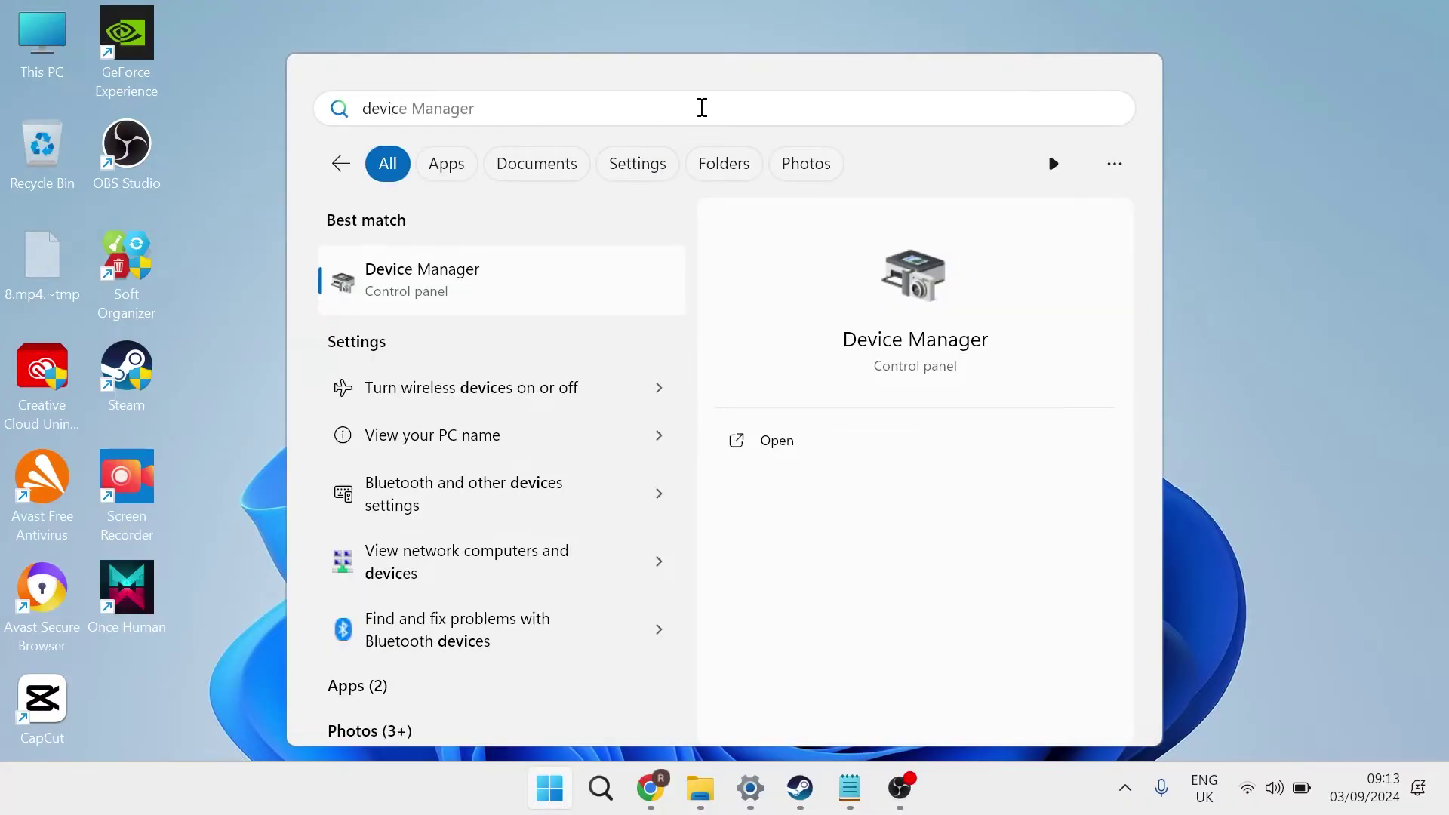
left_click(468, 286)
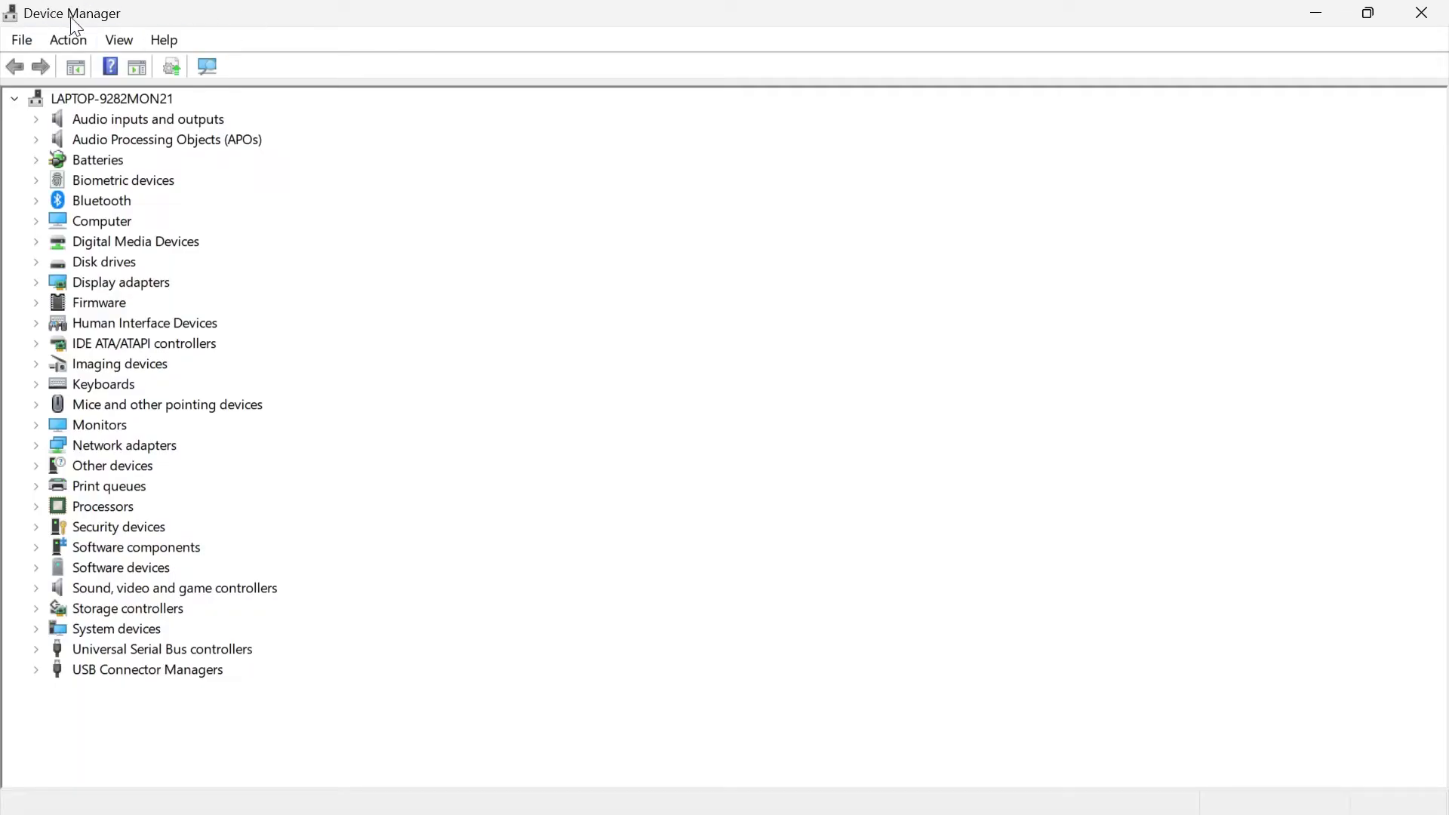
- Search automatically for NVIDIA GeForce GTX 1660 Ti drivers, confirm the best is installed, then close Device Manager
left_click(33, 284)
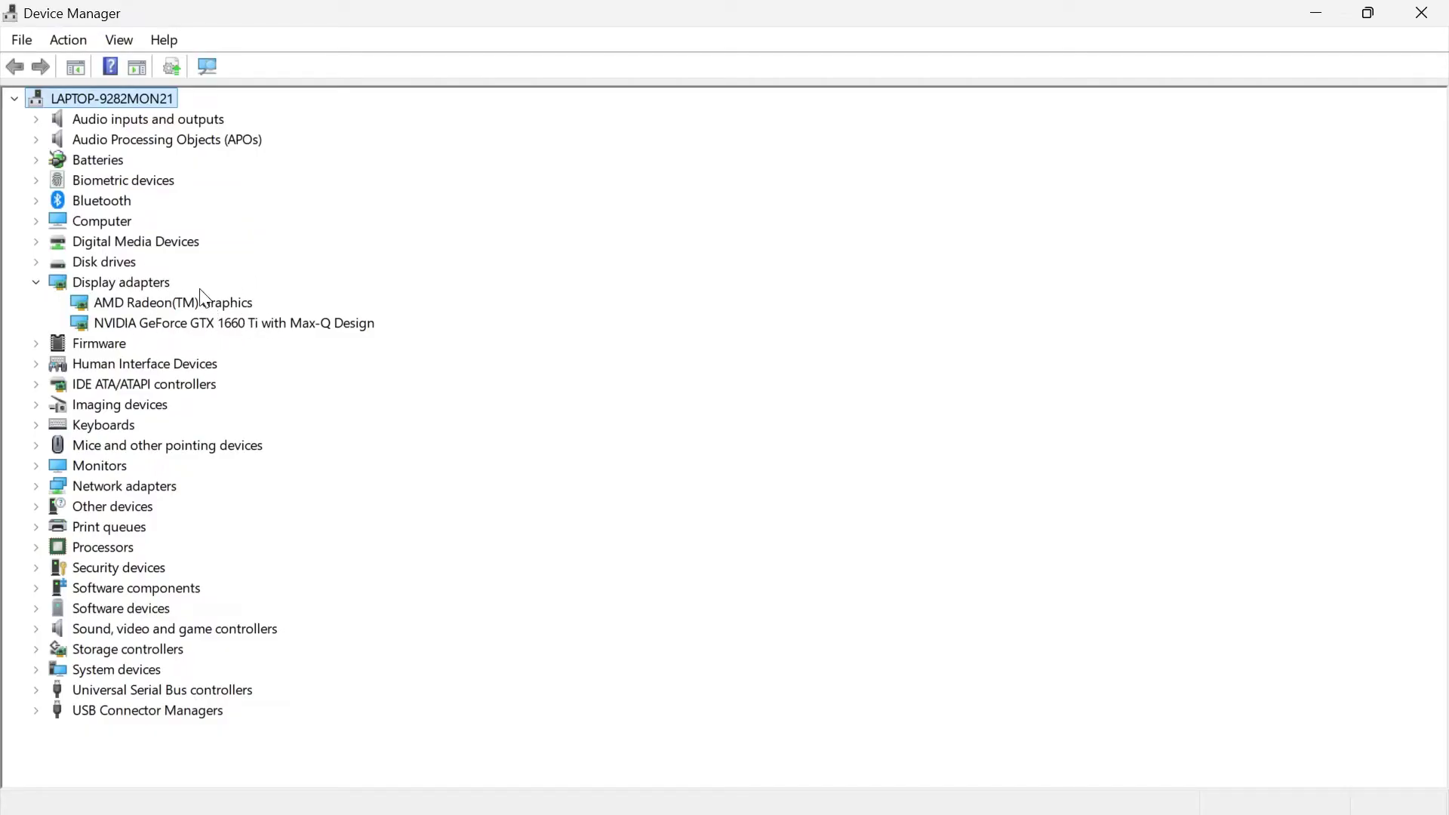
left_click(160, 323)
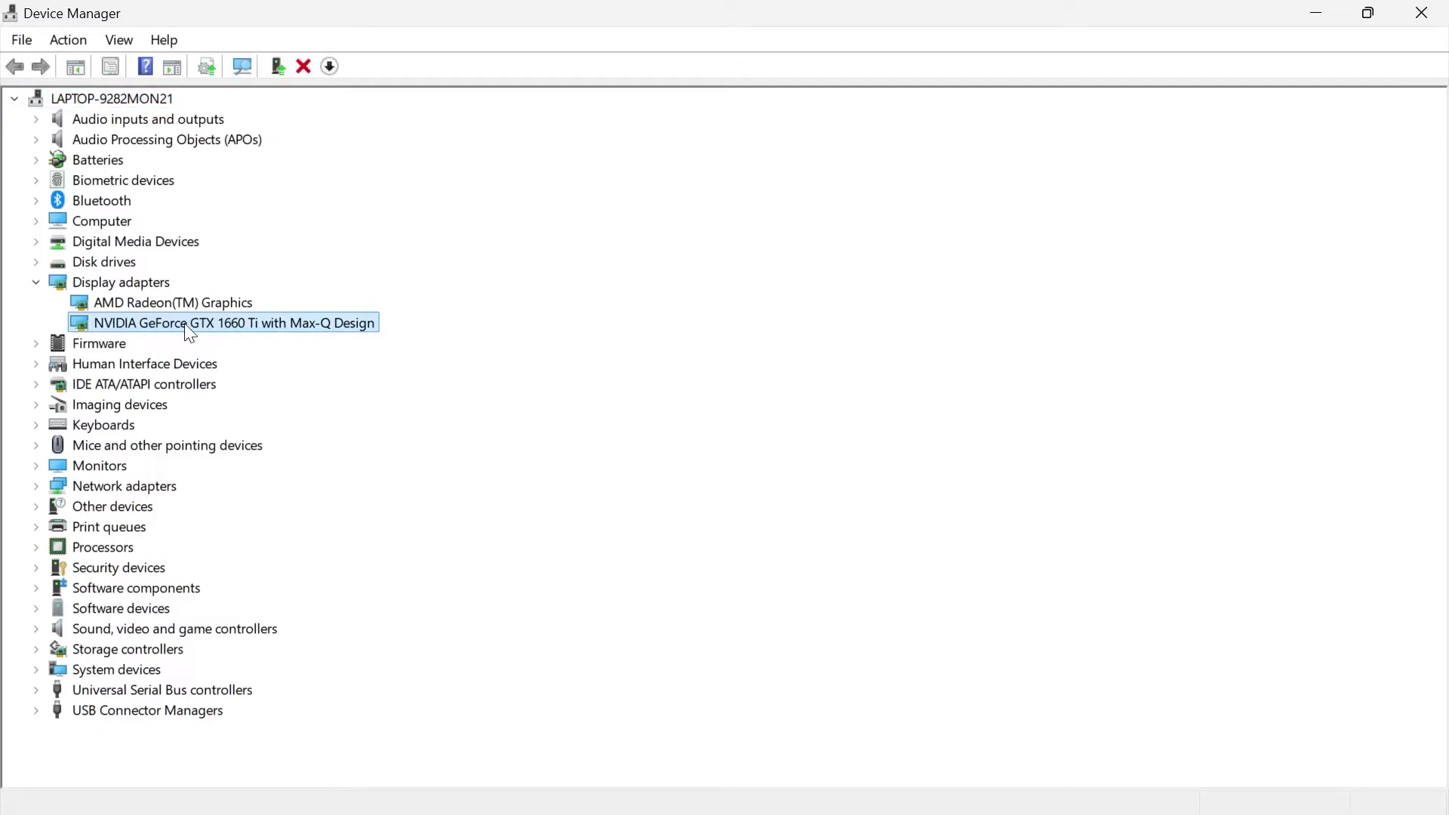
right_click(130, 319)
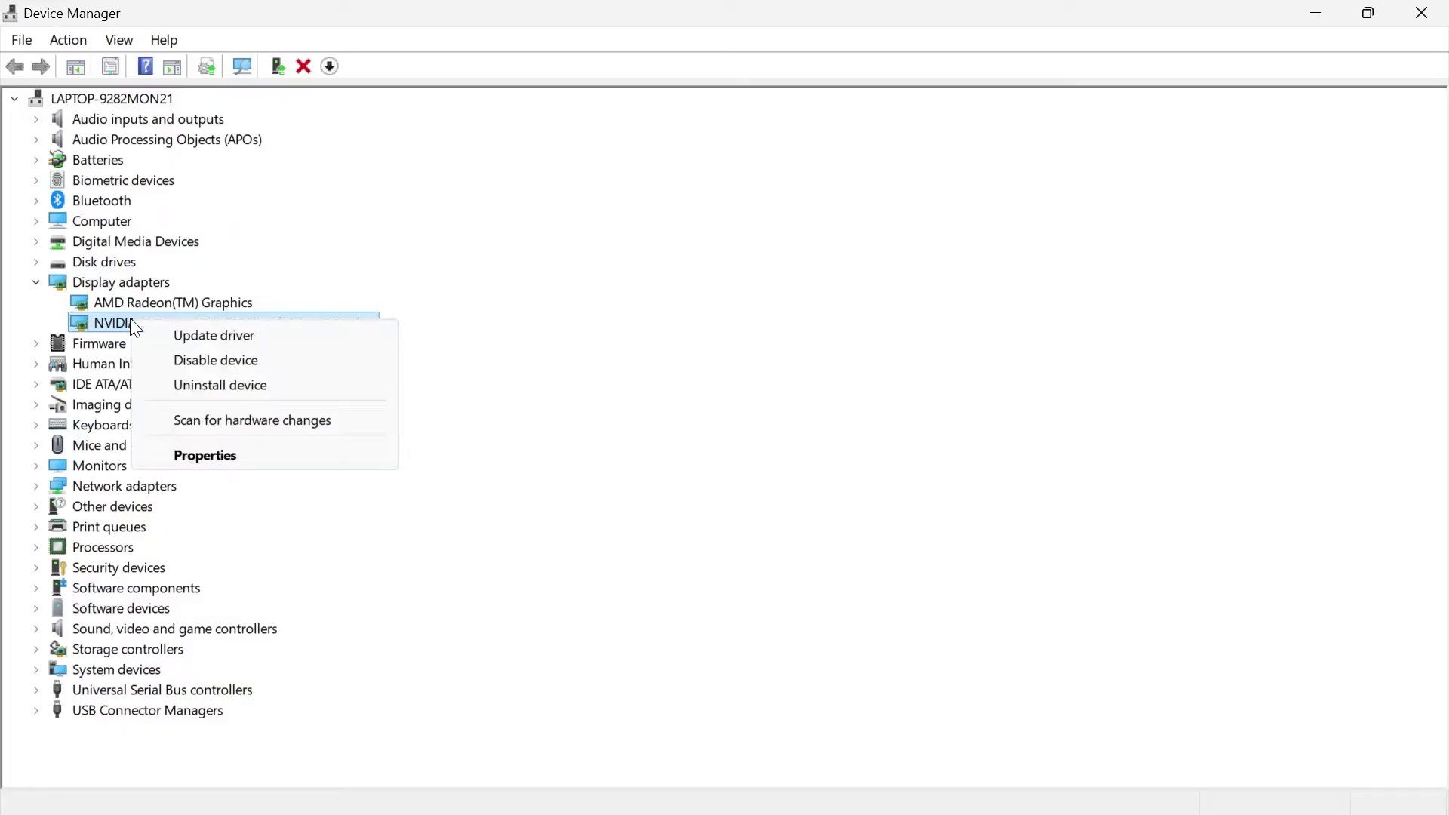
left_click(203, 341)
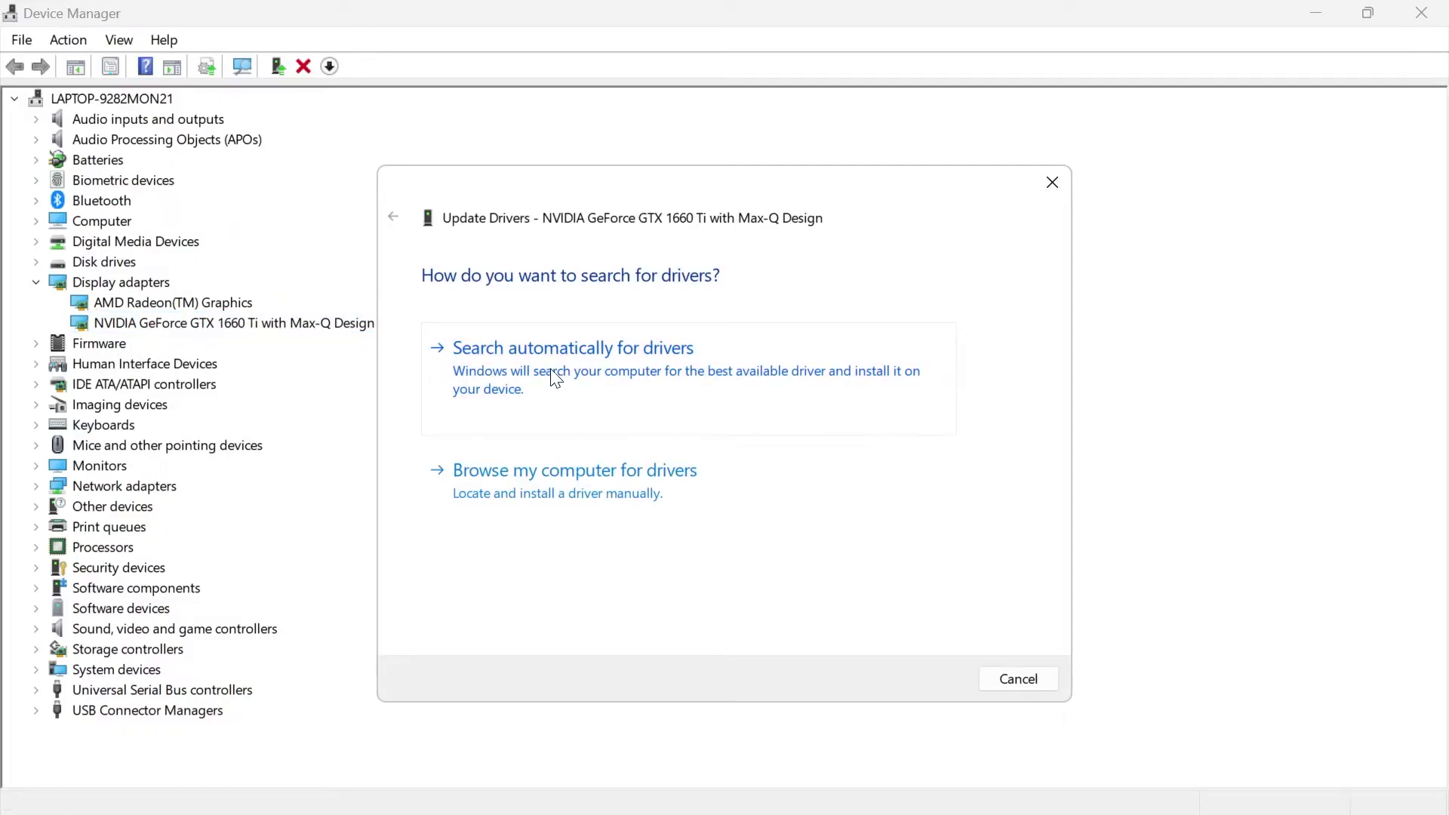
left_click(543, 363)
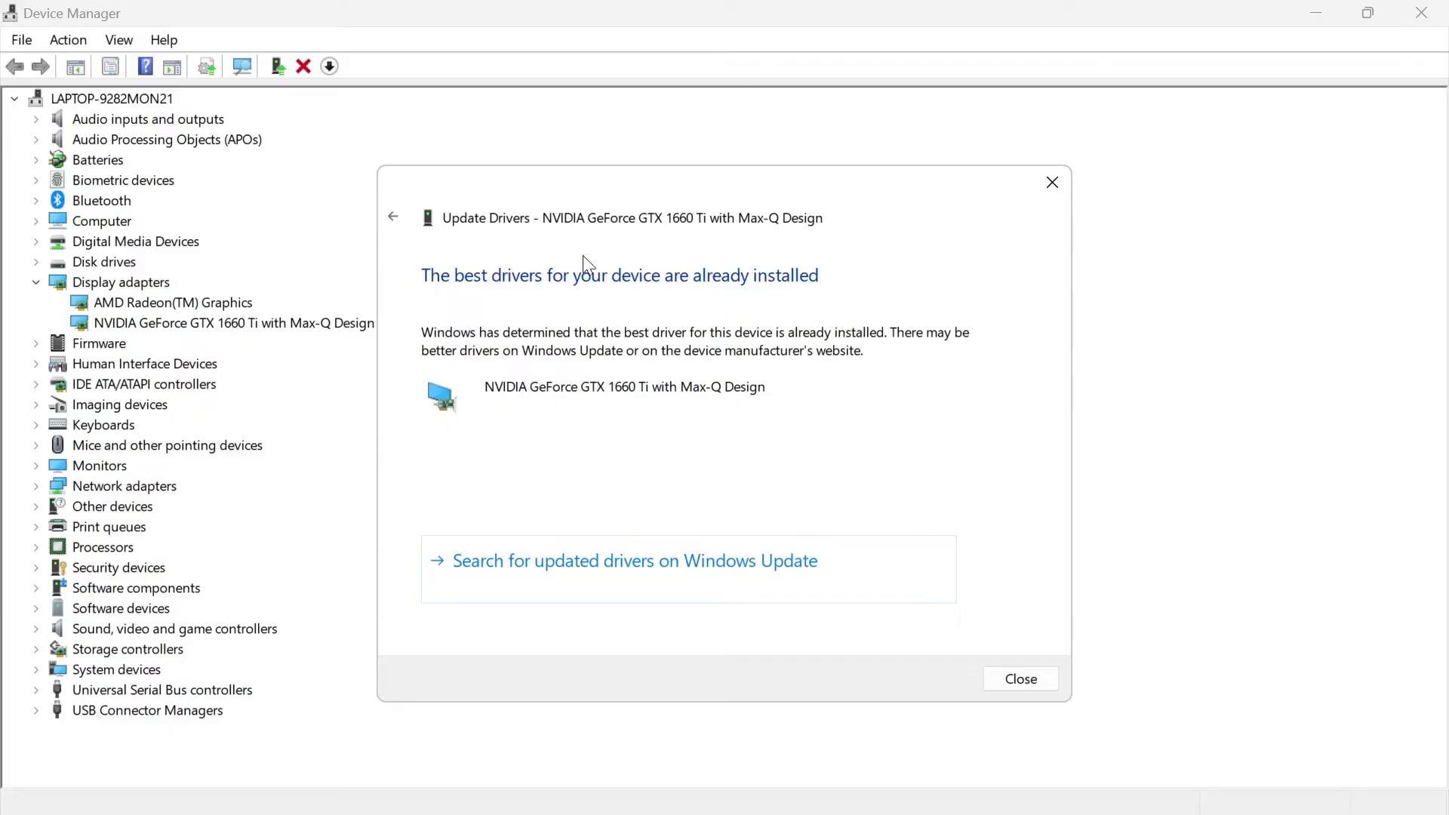
left_click(1050, 184)
left_click(1423, 15)
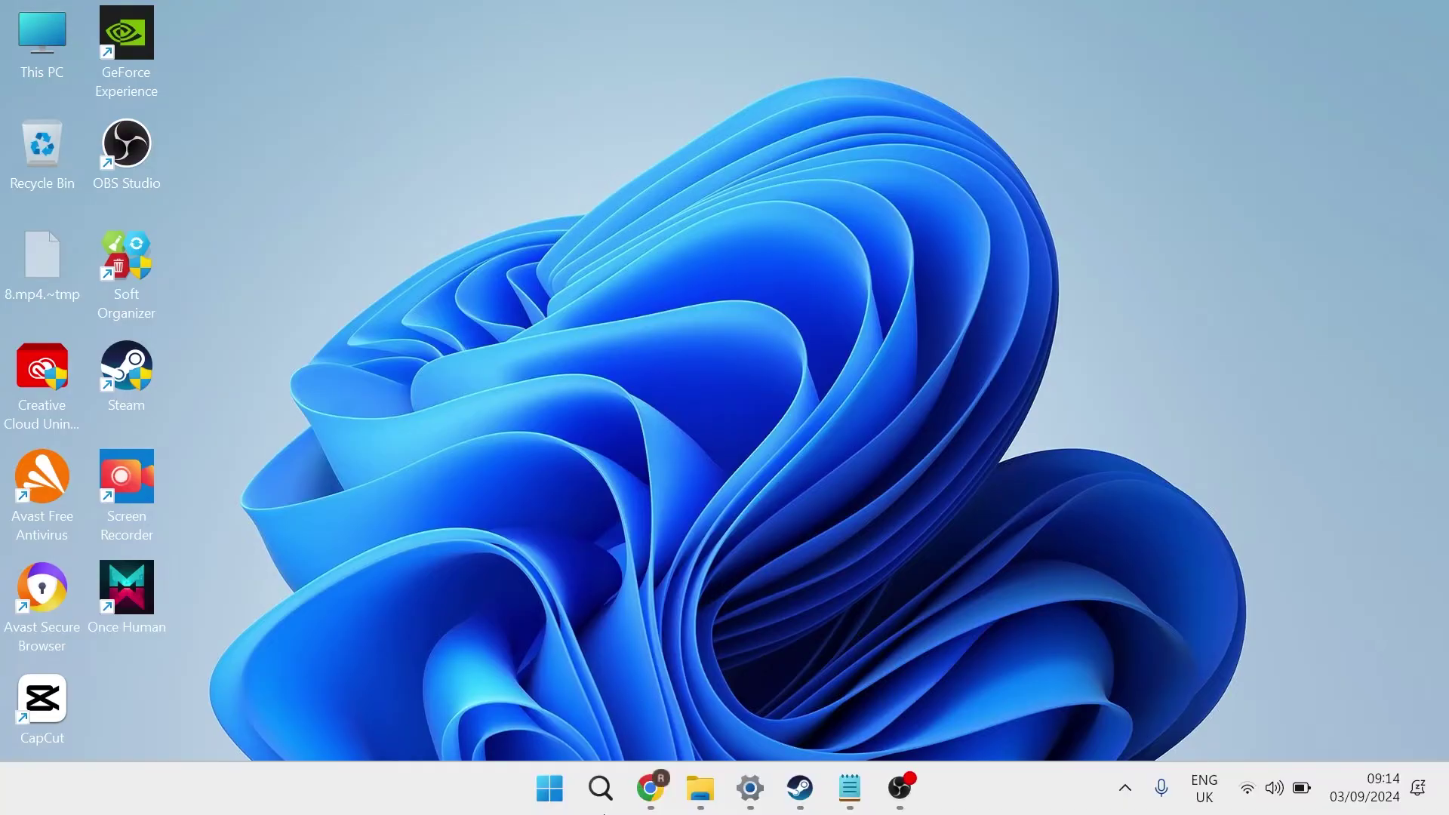
- In a Chrome Incognito window, accept Google's cookies and search for 'once human download'
left_click(671, 798)
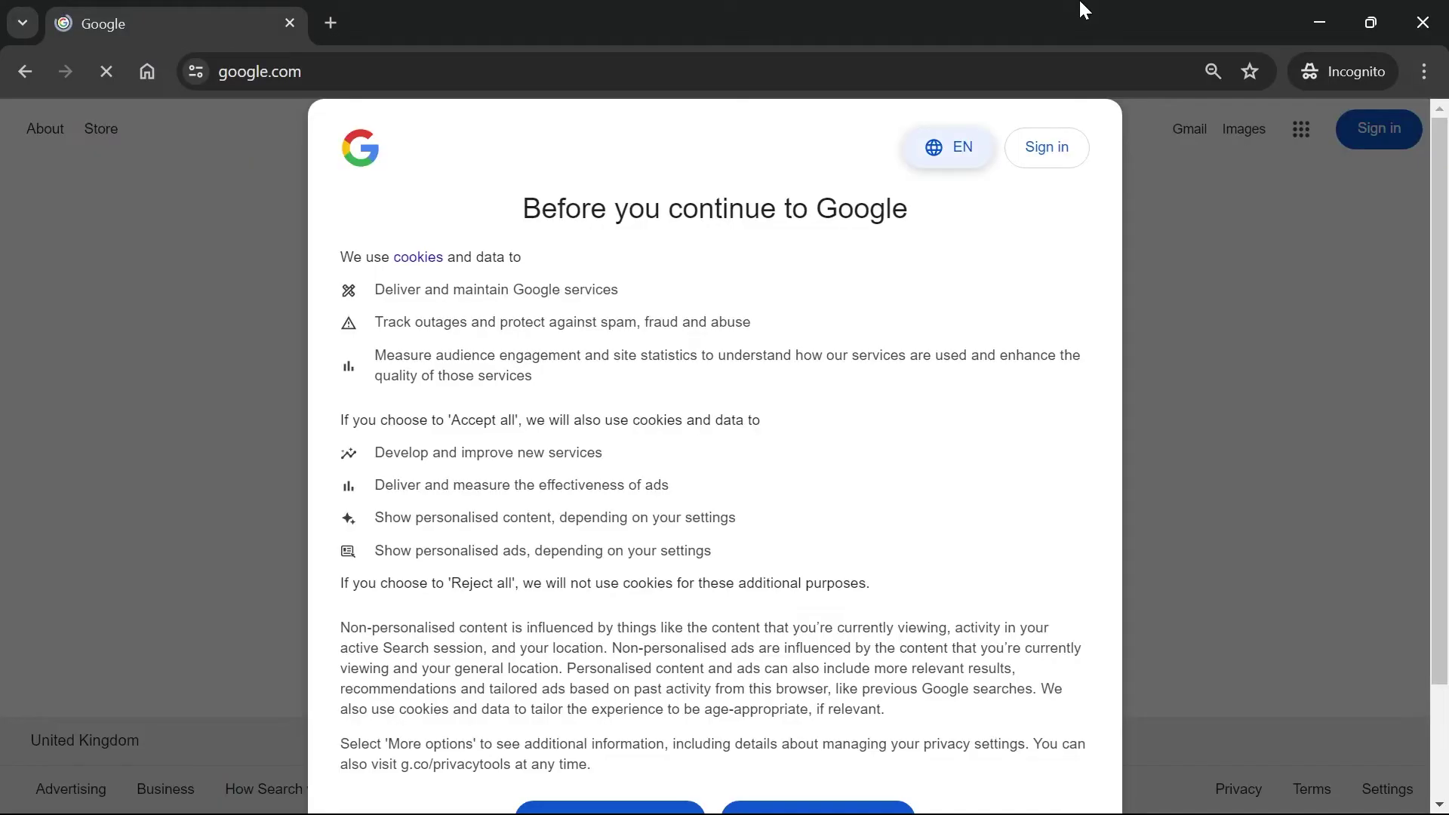
scroll(708, 576, "down", 3)
left_click(884, 676)
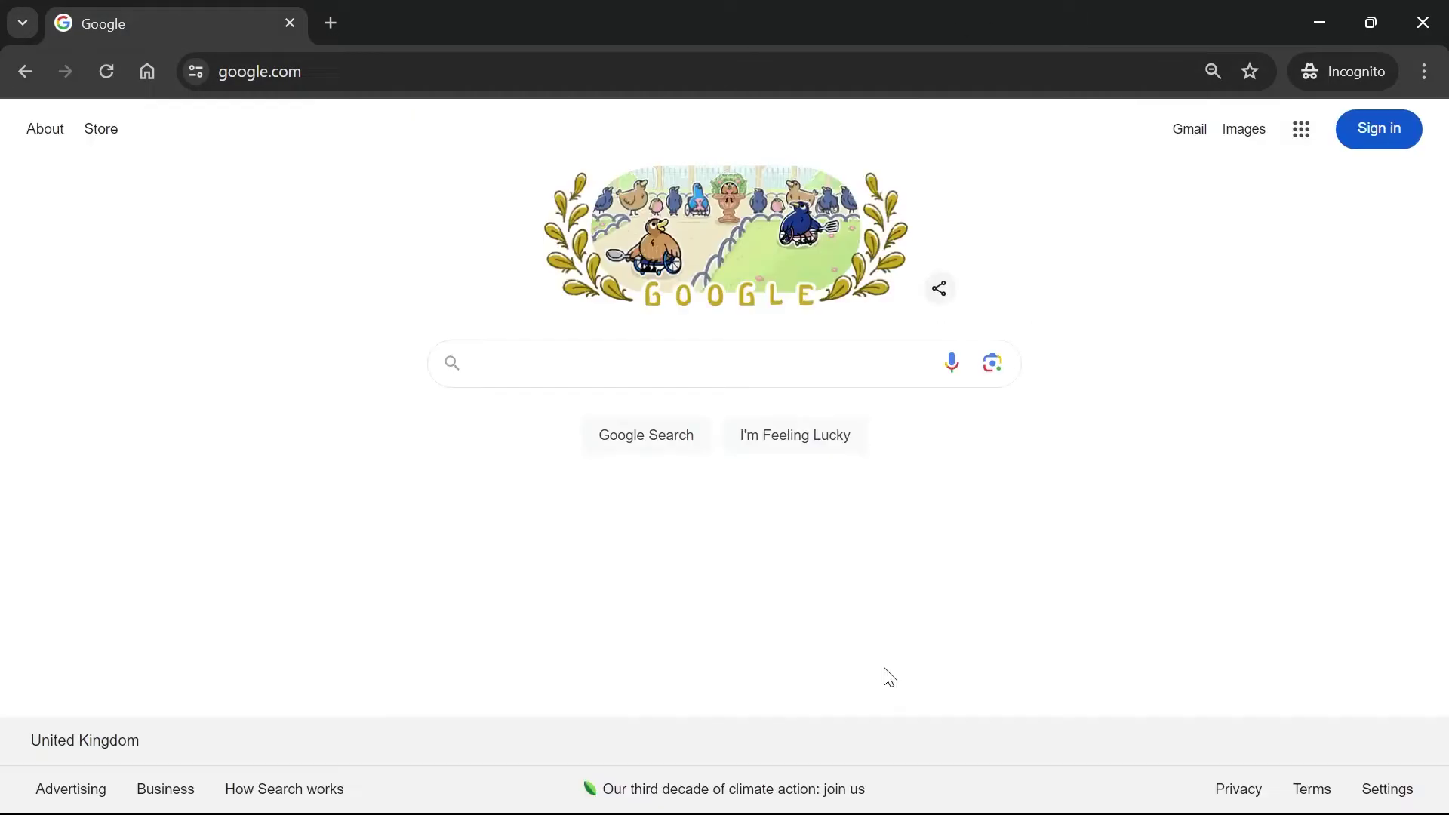
left_click(647, 368)
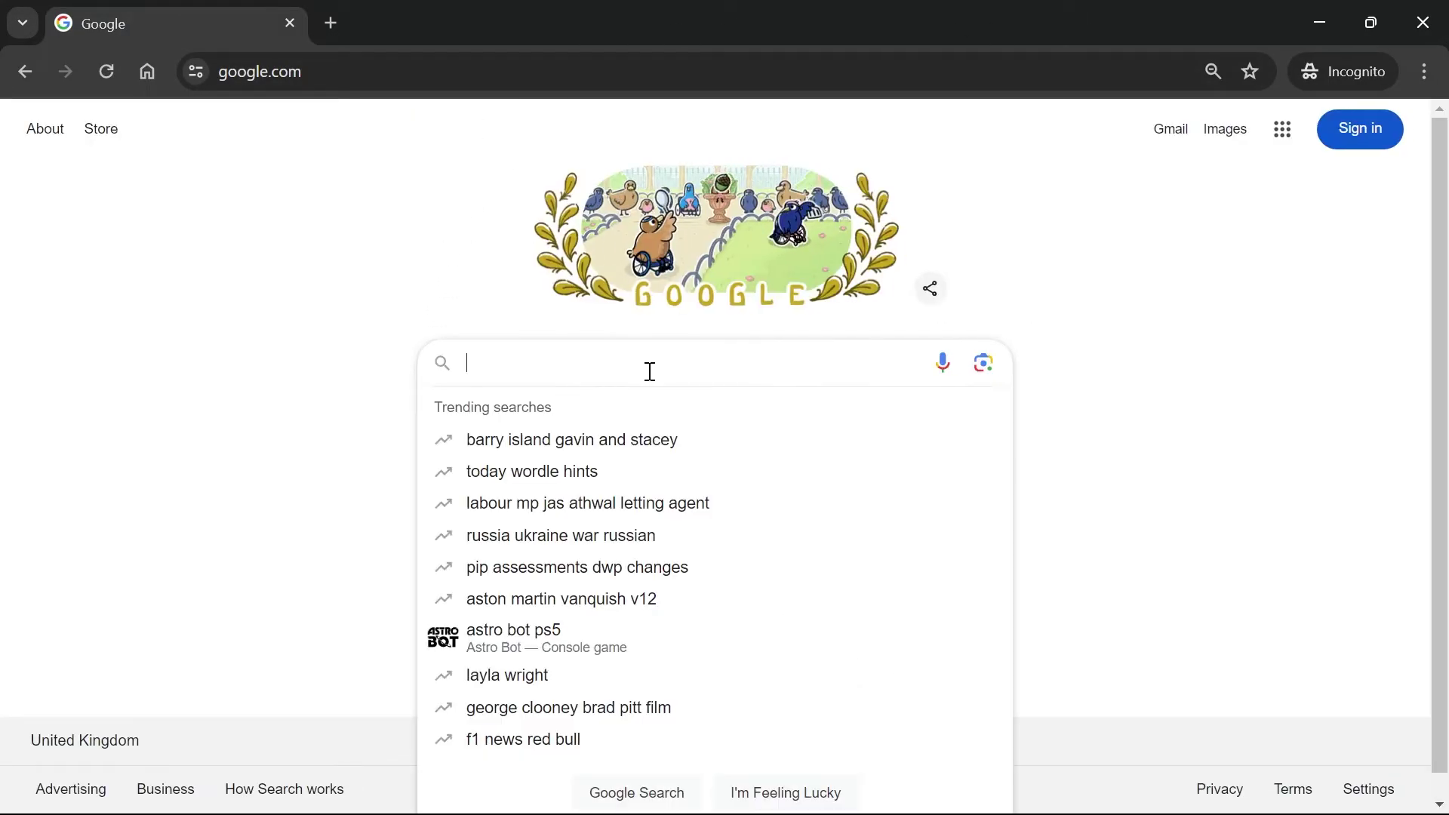
type("once human download")
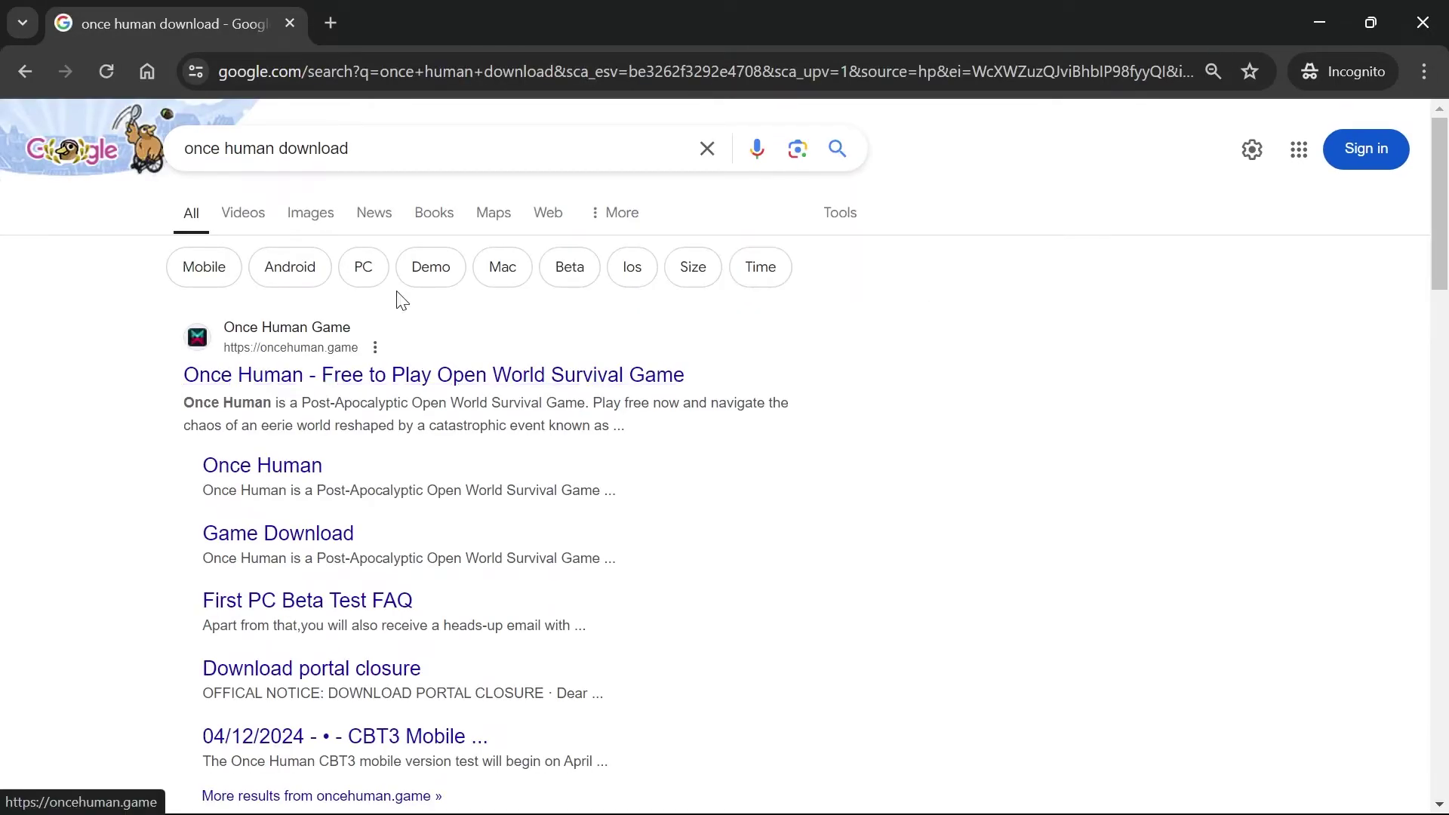
- Open the oncehuman.game result and choose the WINDOWS download from PLAY FREE NOW
left_click(329, 379)
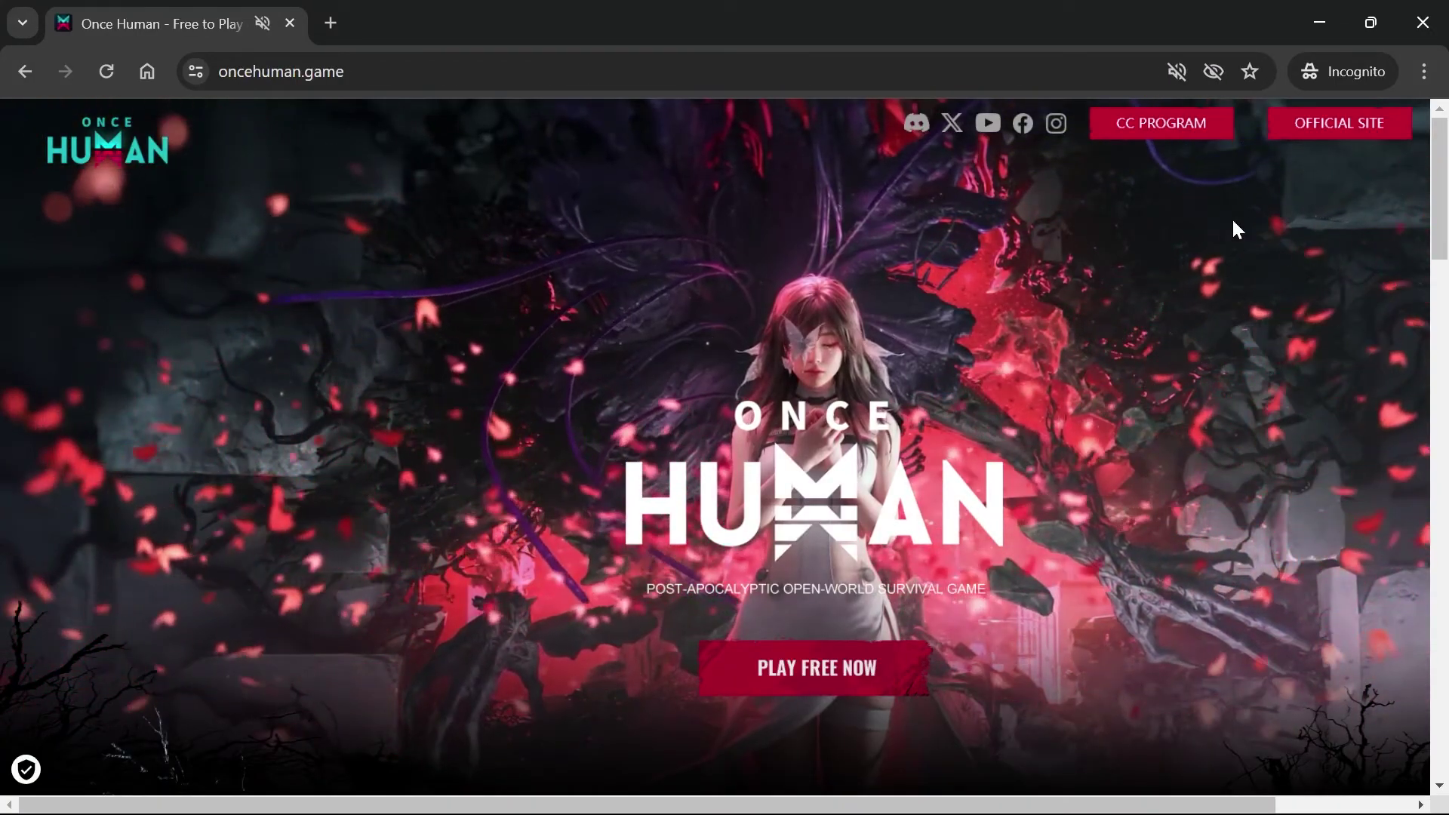
scroll(869, 510, "down", 3)
left_click(818, 444)
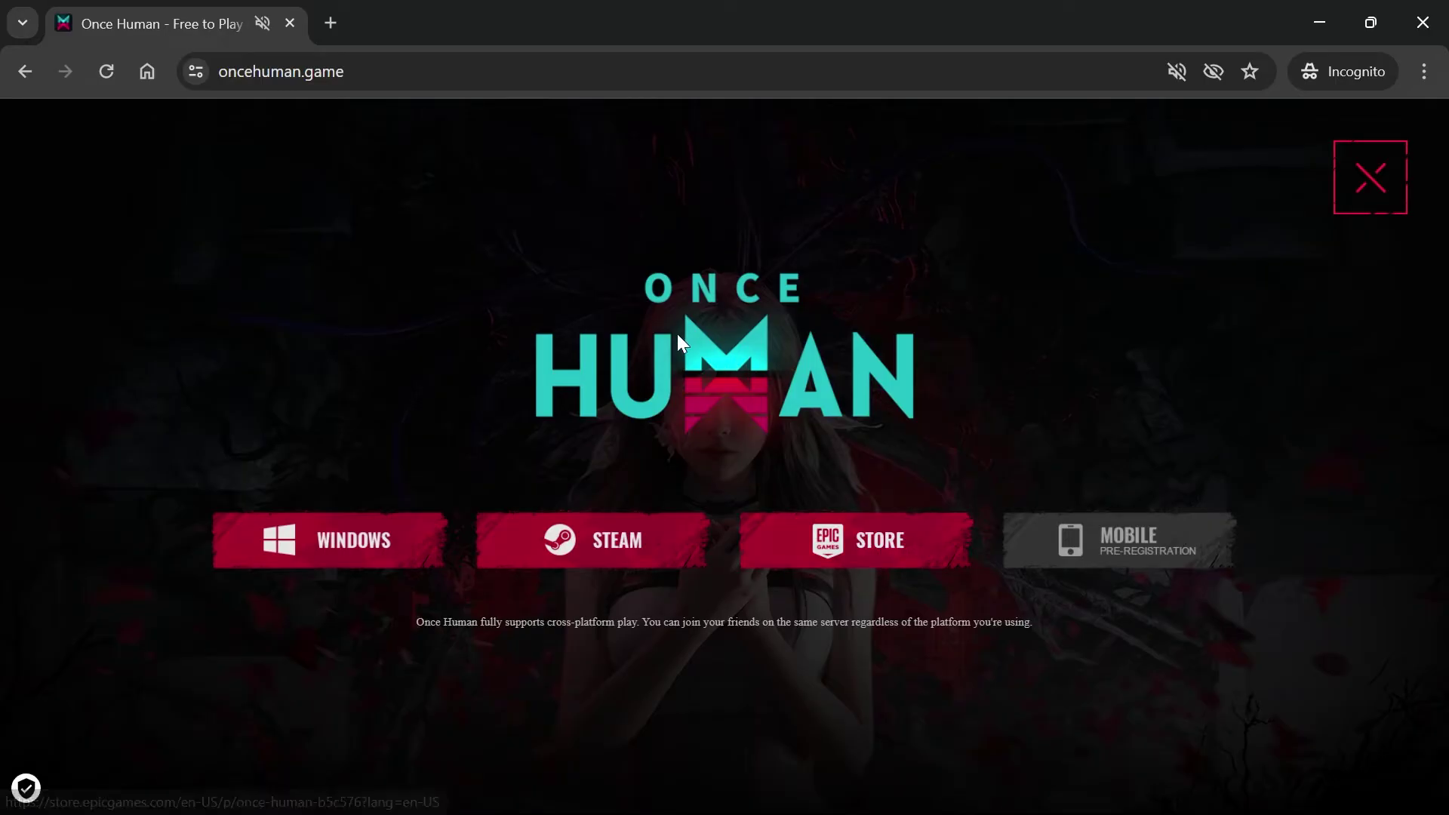
left_click(317, 566)
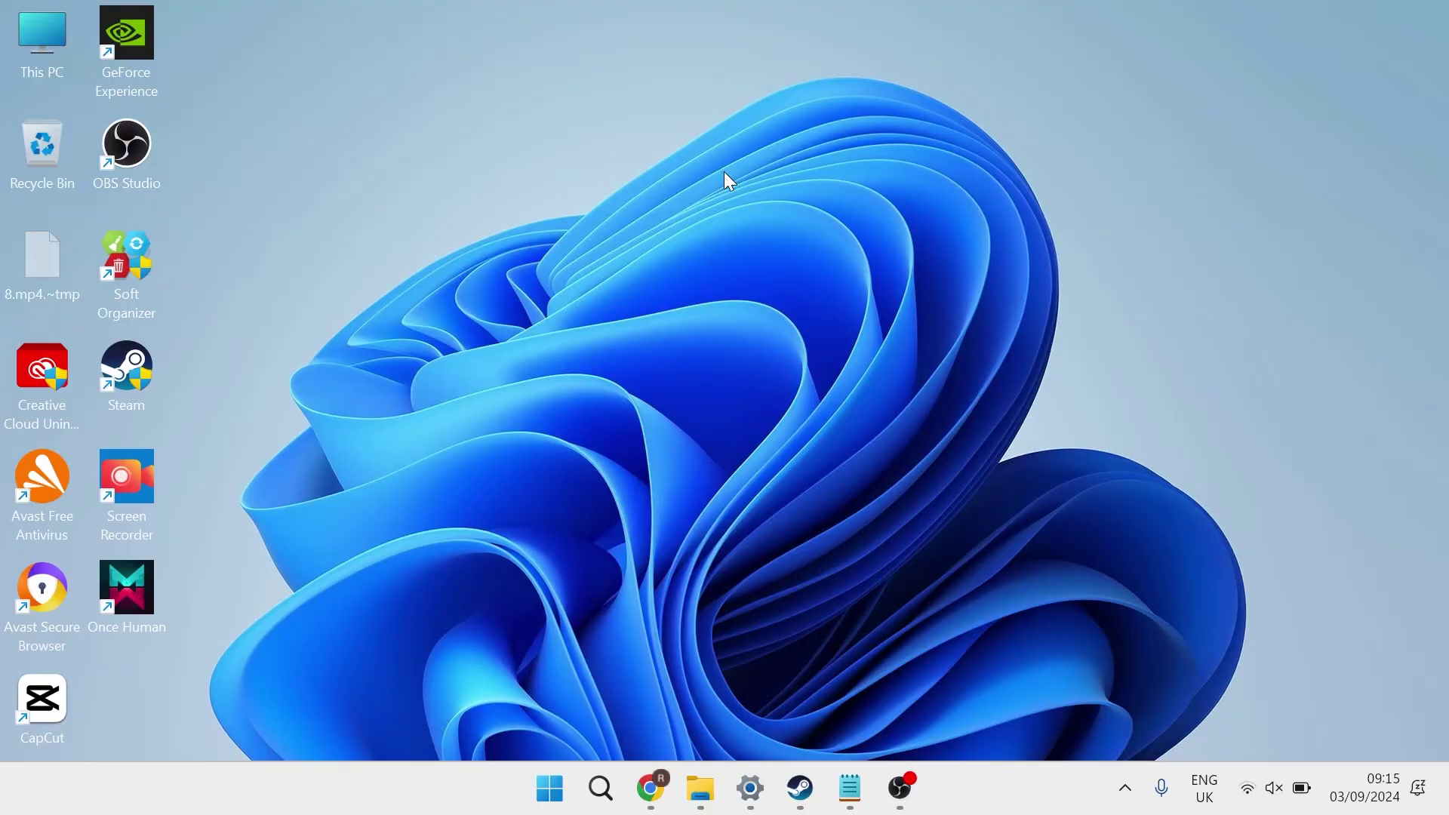
- Open Control Panel from the Start menu and switch it to Category view
key("super")
type("control")
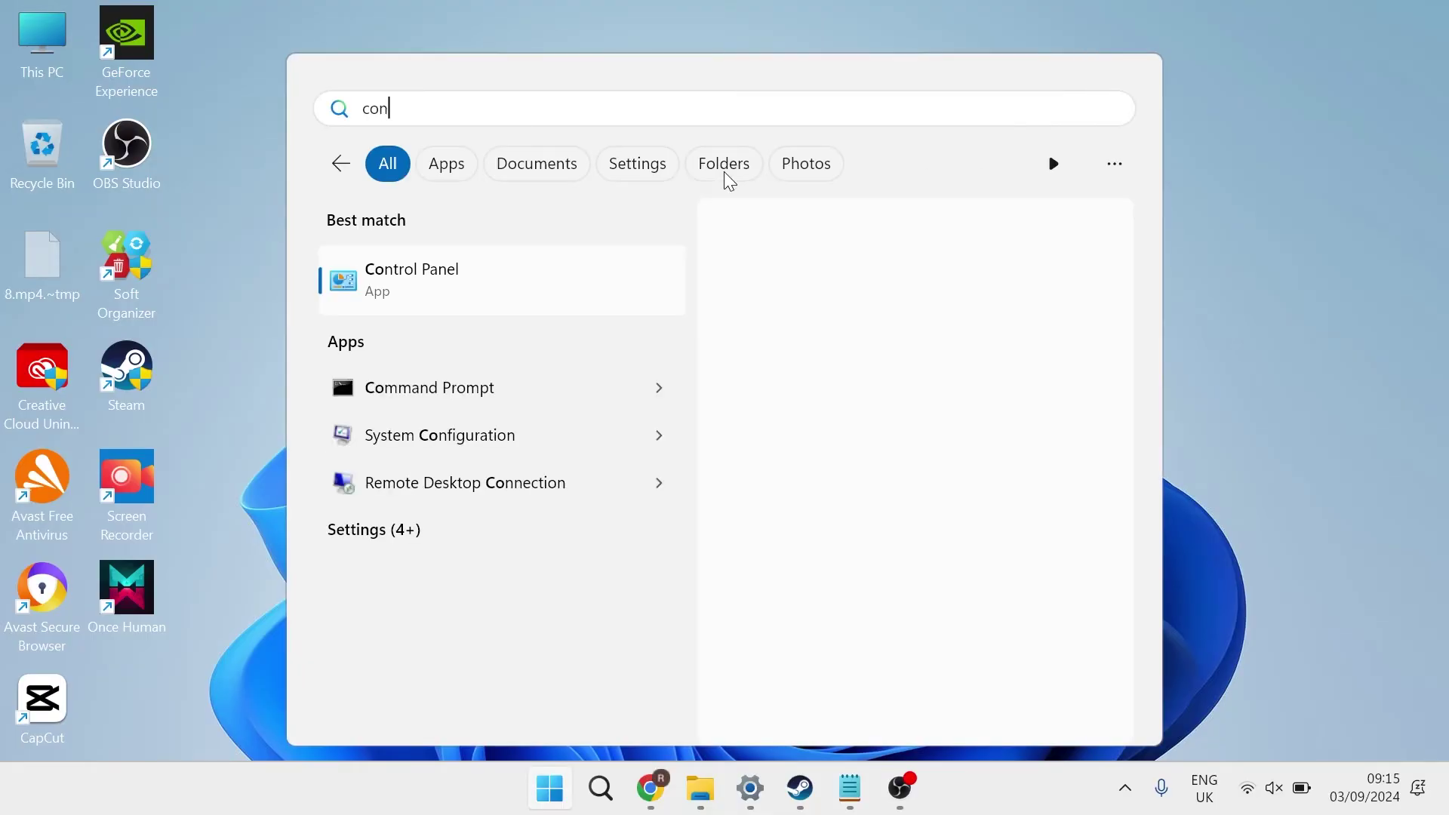
left_click(397, 289)
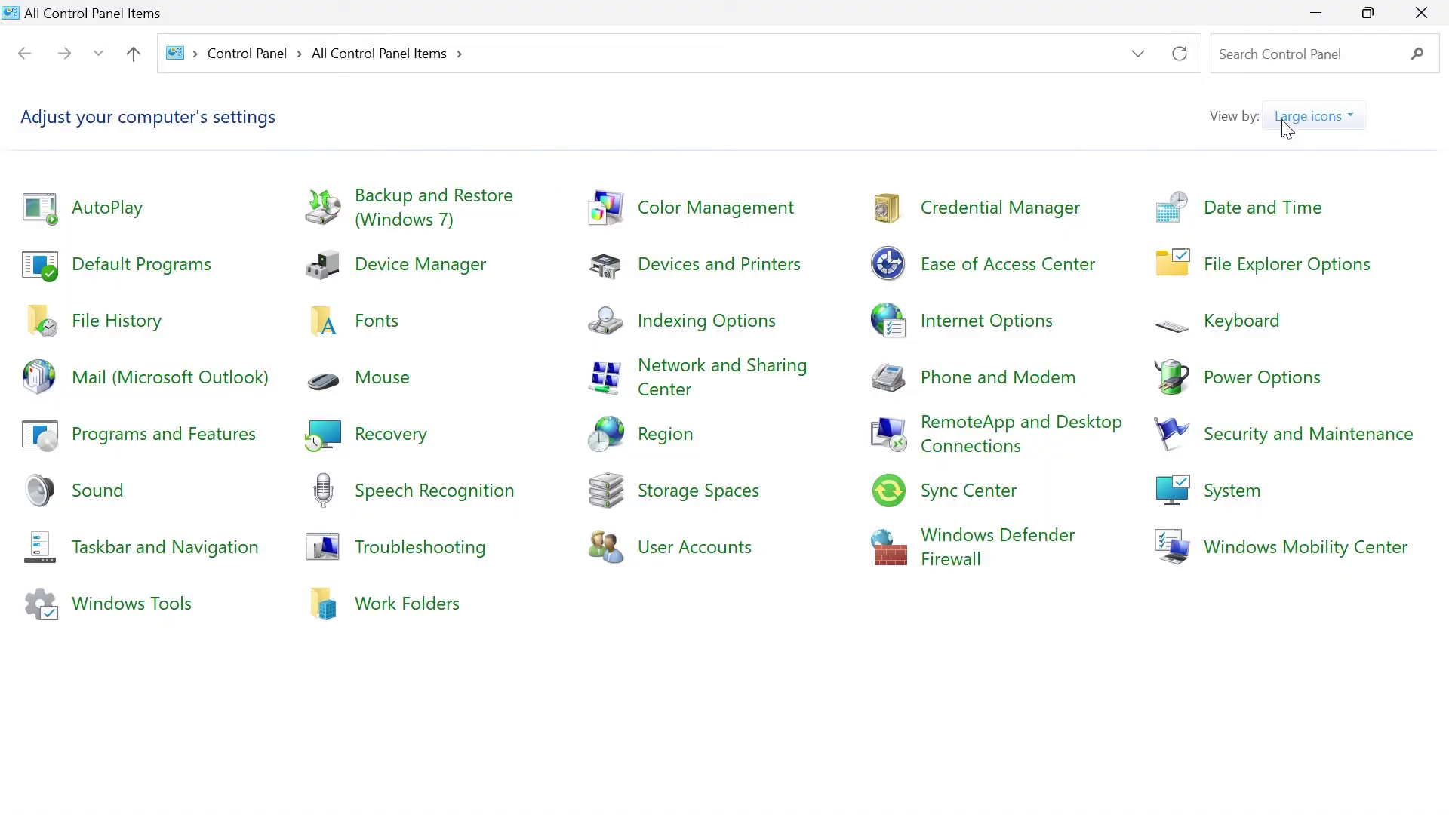
left_click(1298, 130)
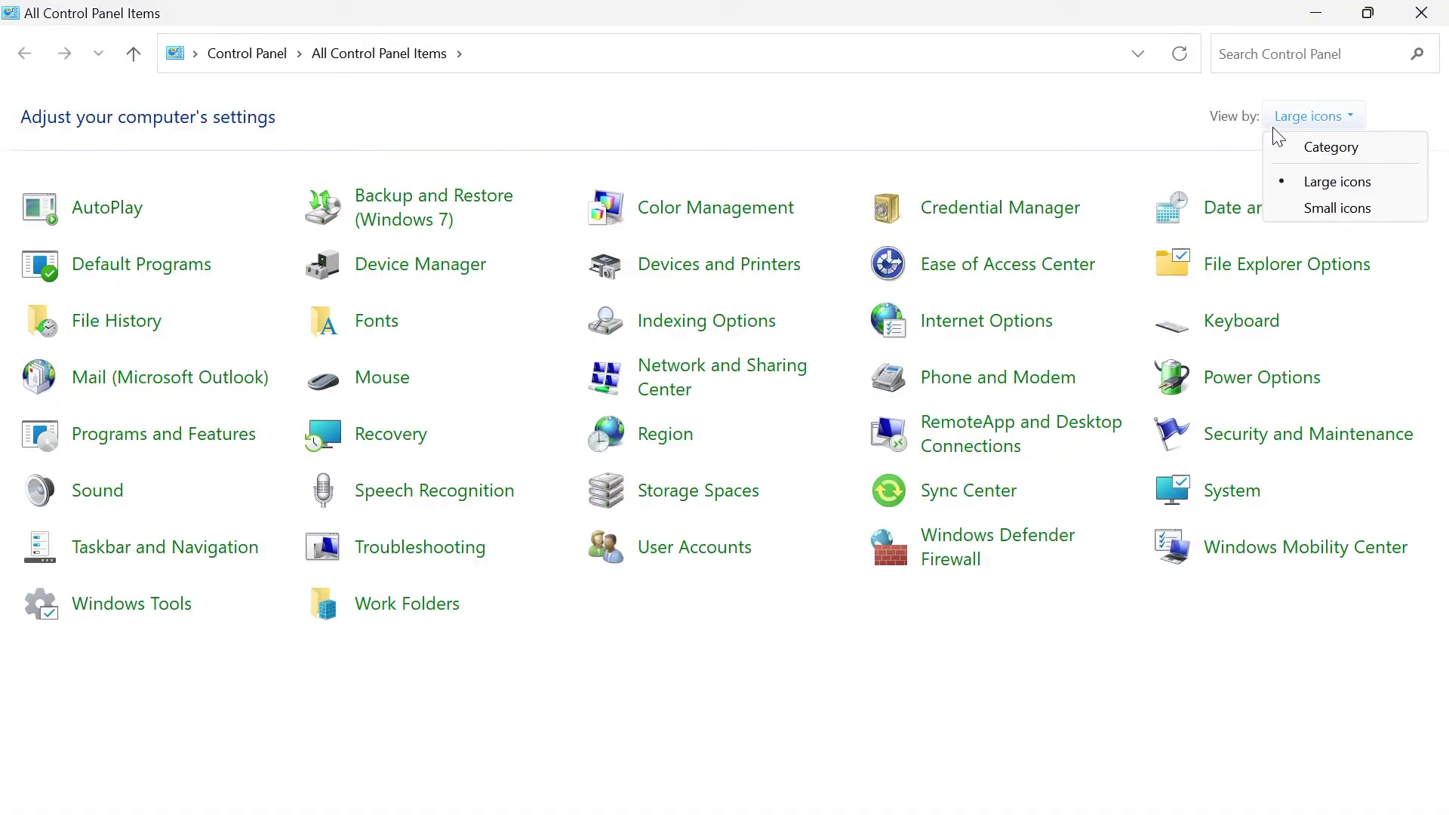
left_click(1312, 150)
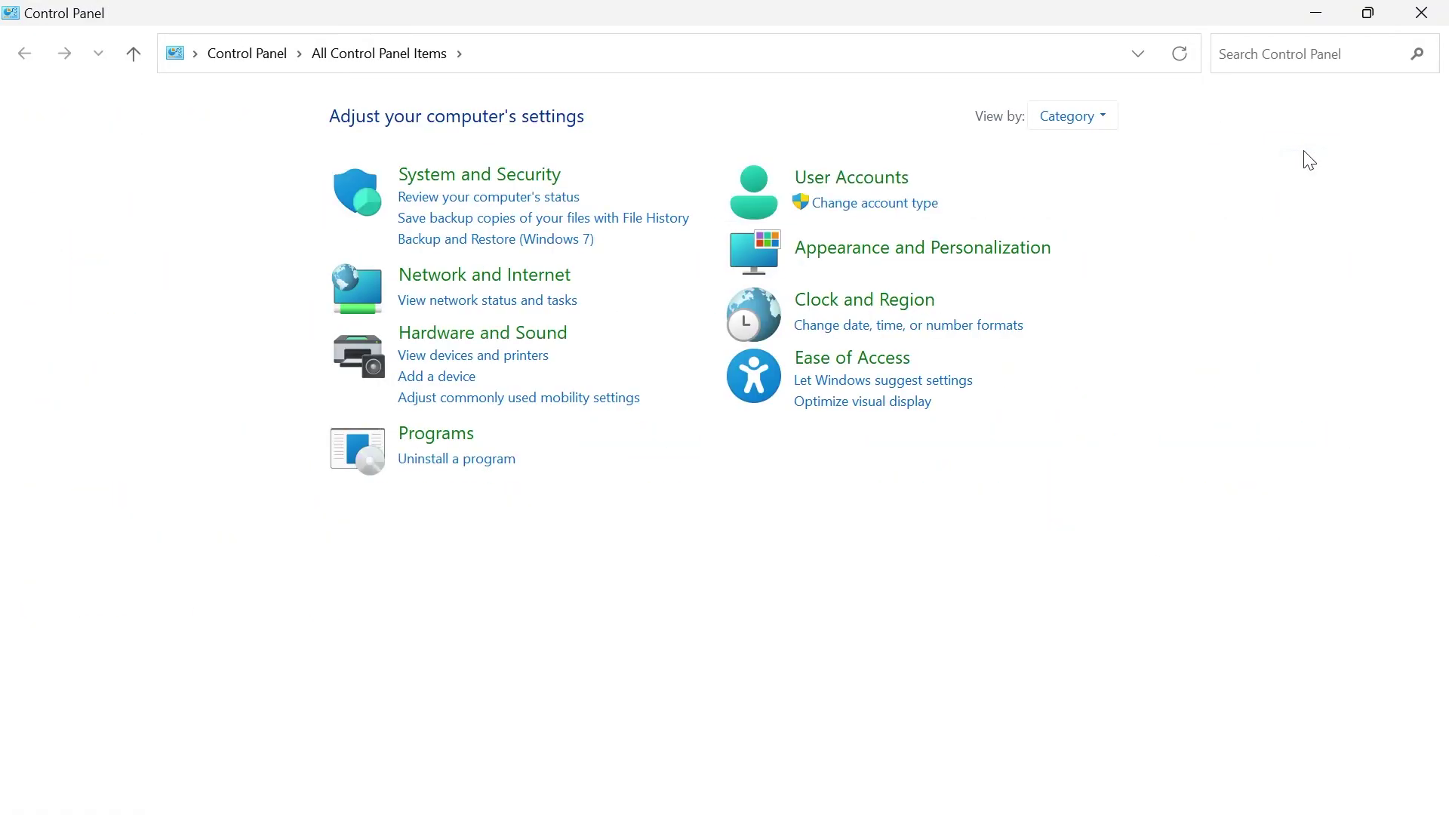
- Go to Network and Sharing Center's adapter settings and select the Wi-Fi adapter
left_click(491, 287)
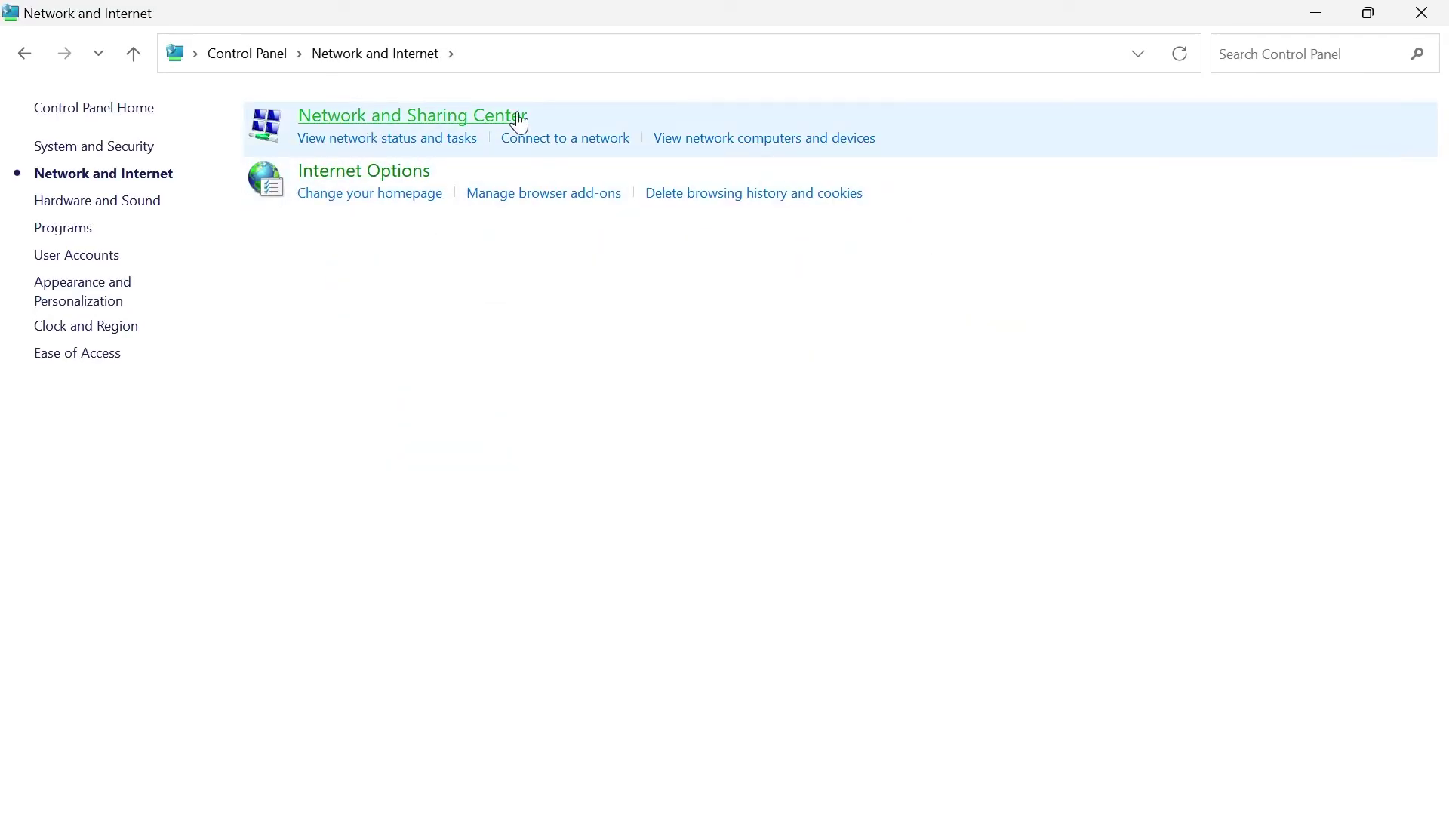
left_click(518, 121)
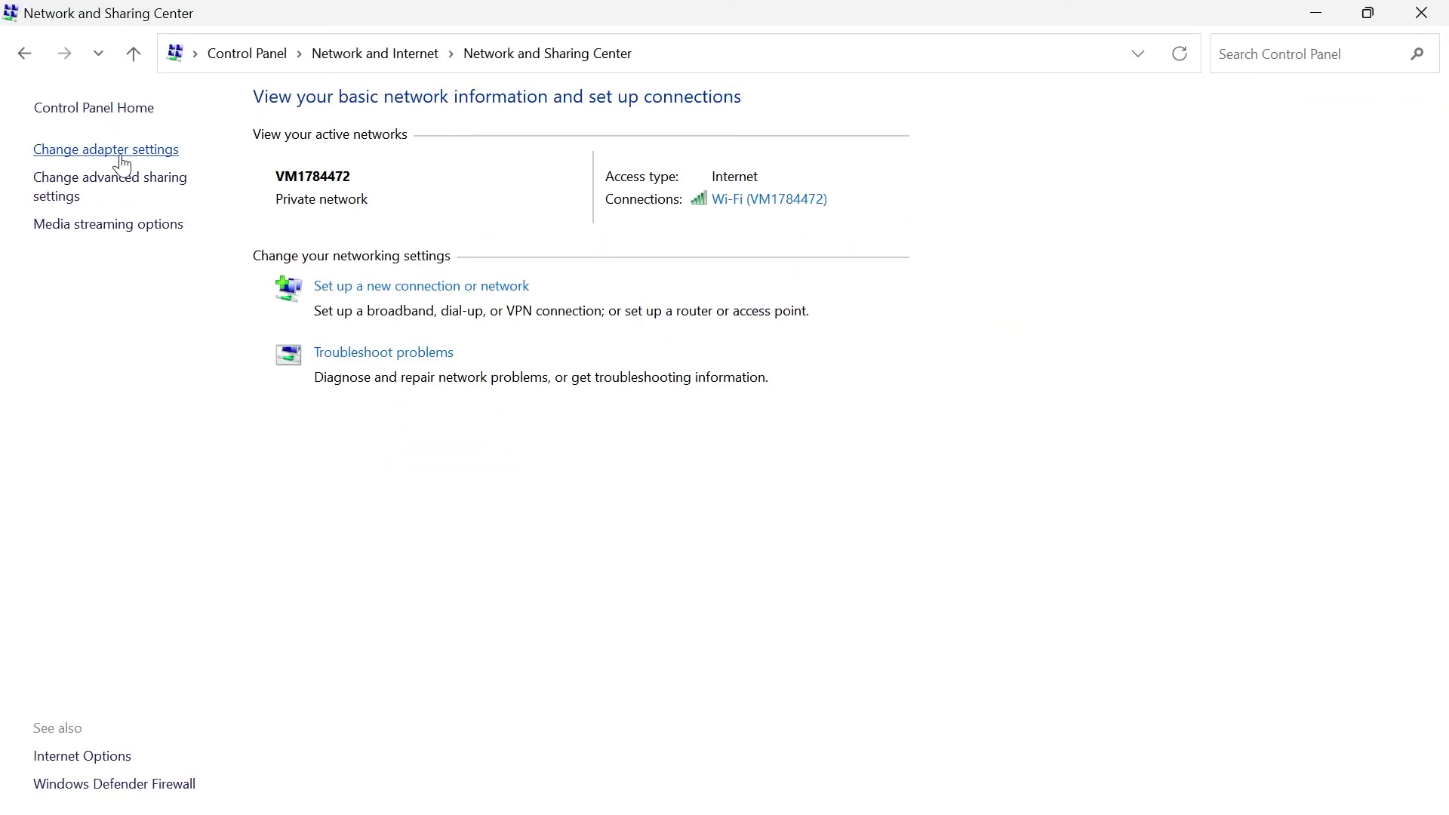
left_click(122, 166)
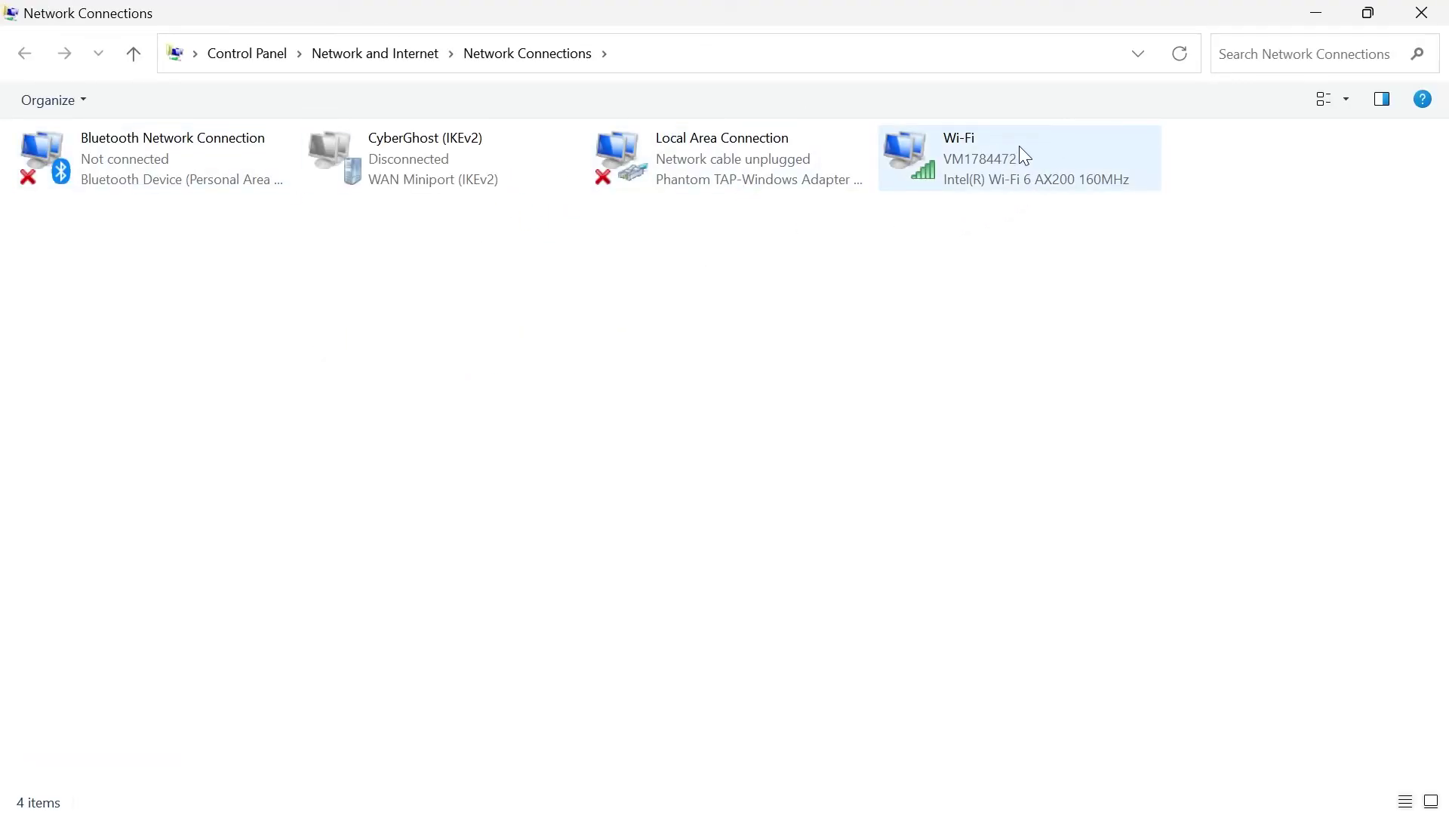
left_click(1023, 147)
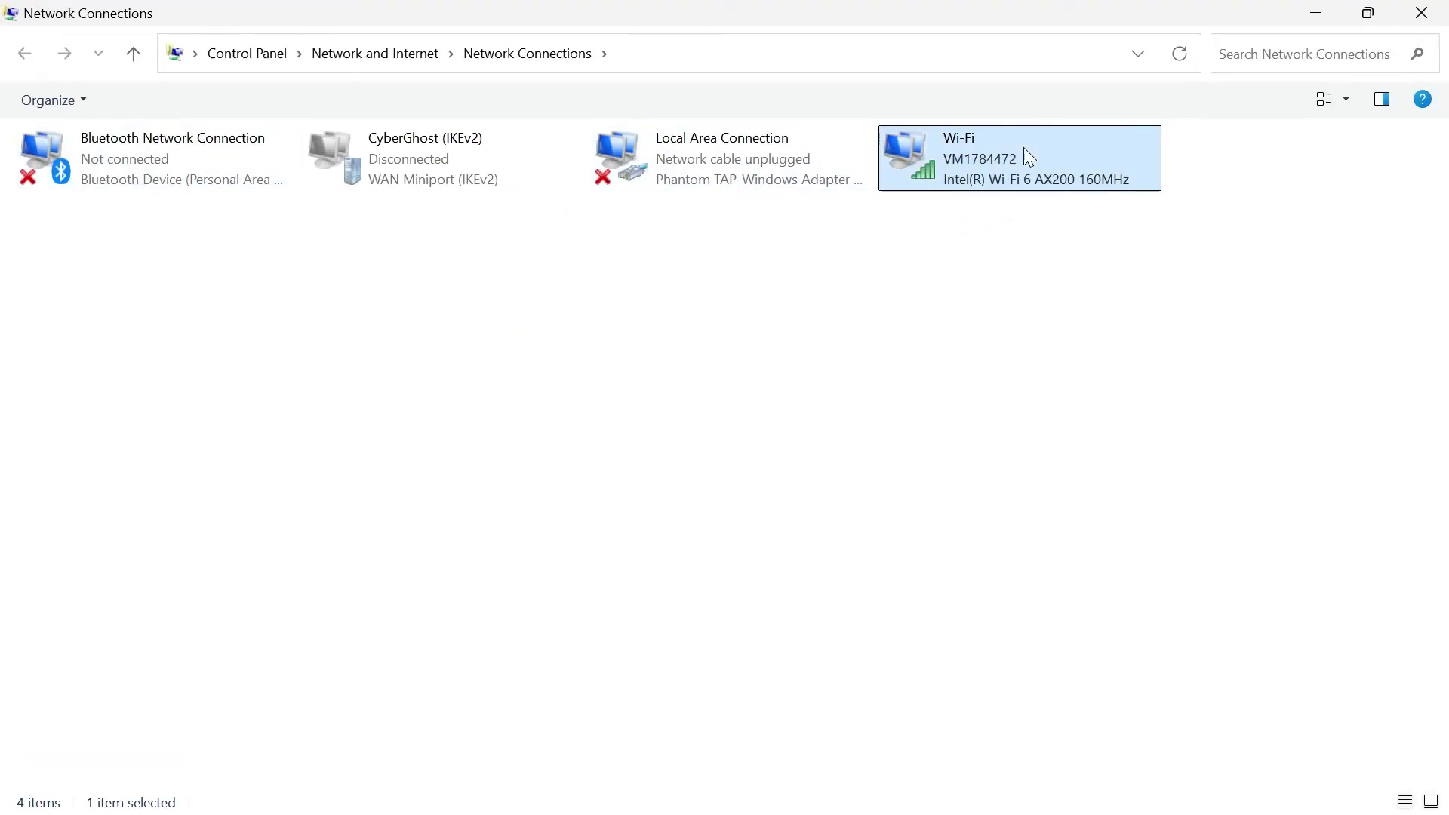
- Untick Internet Protocol Version 6 (TCP/IPv6) in the Wi-Fi adapter's properties and save
right_click(963, 156)
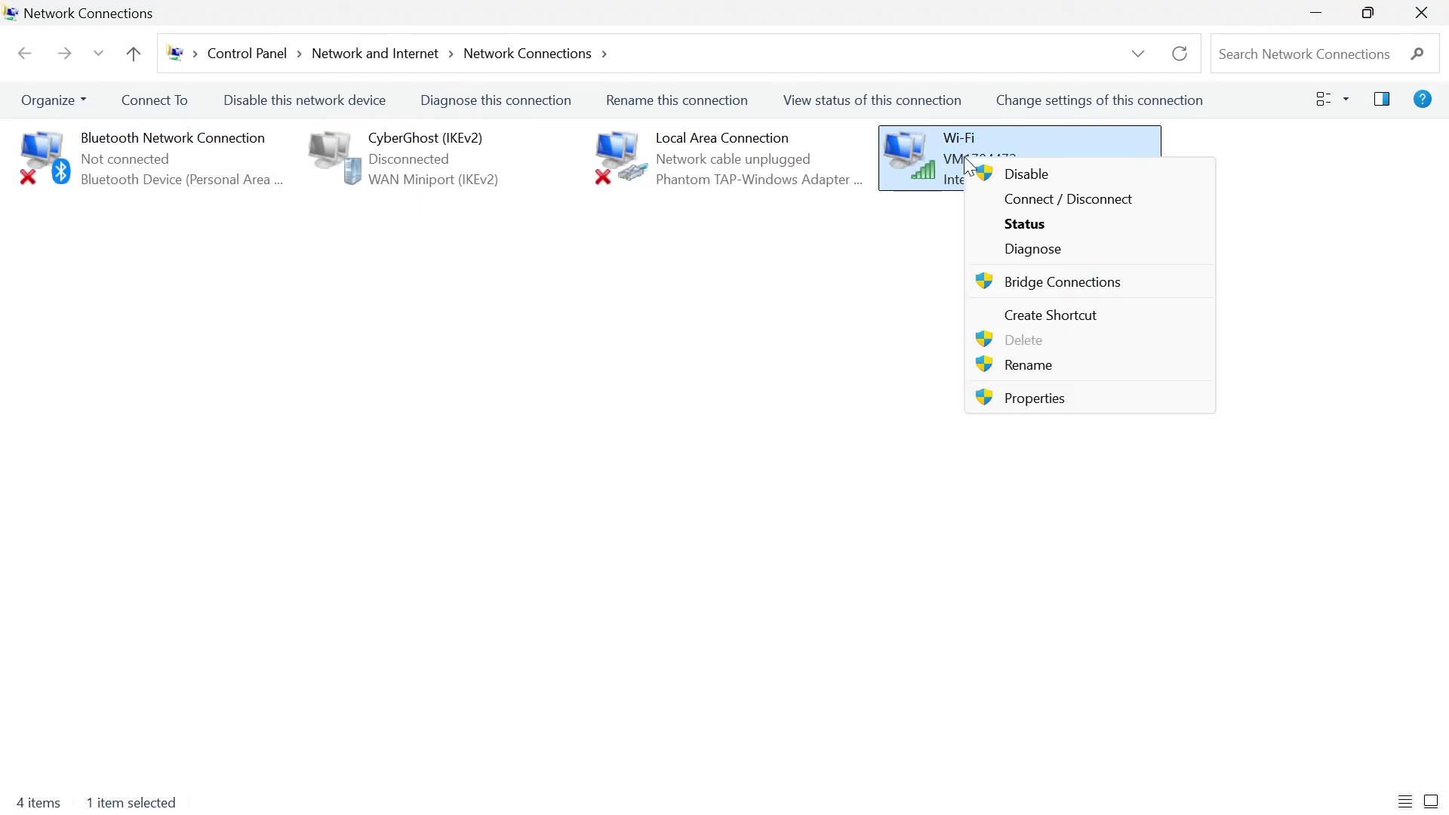
left_click(1078, 400)
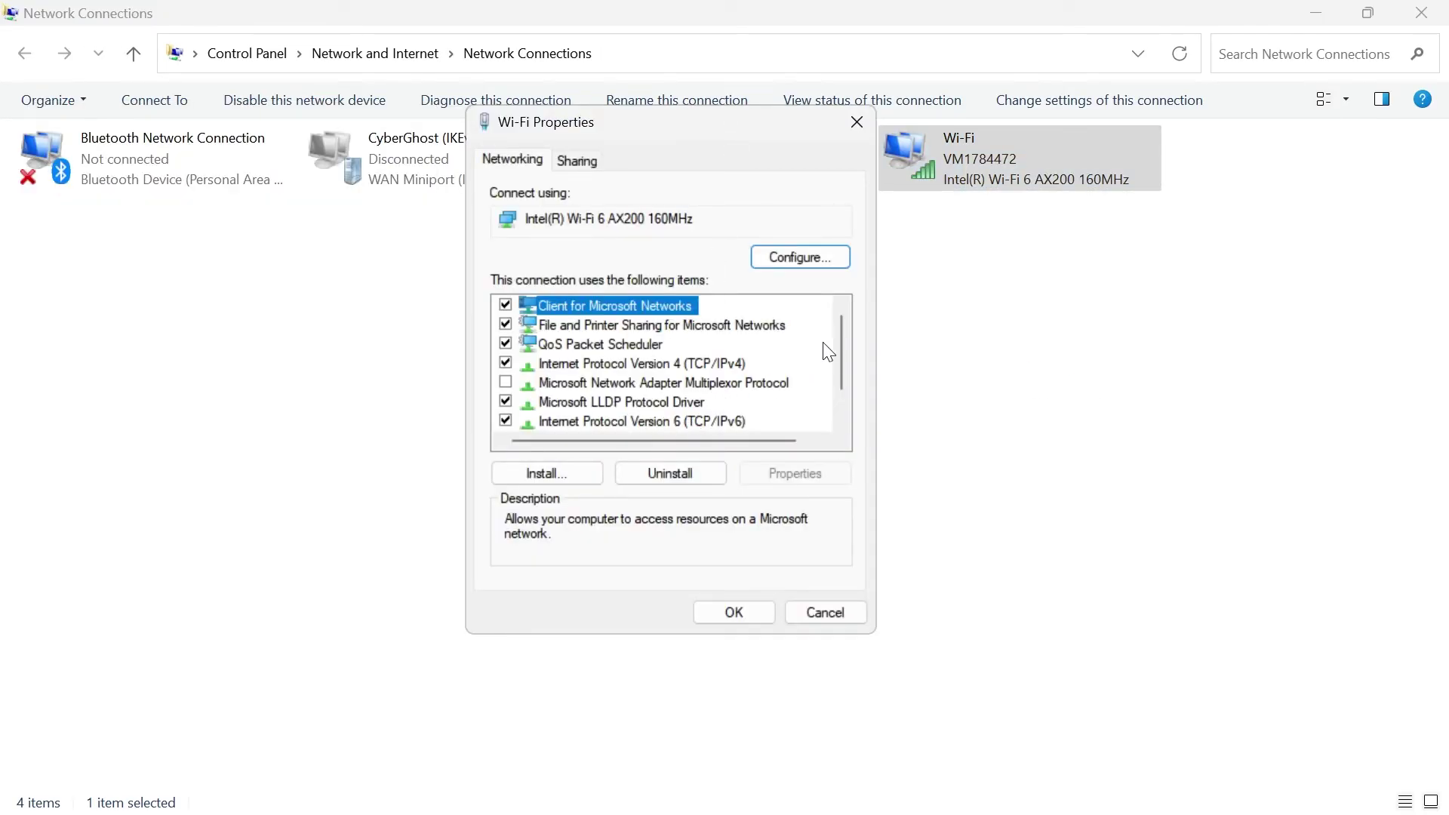
scroll(840, 342, "down", 1)
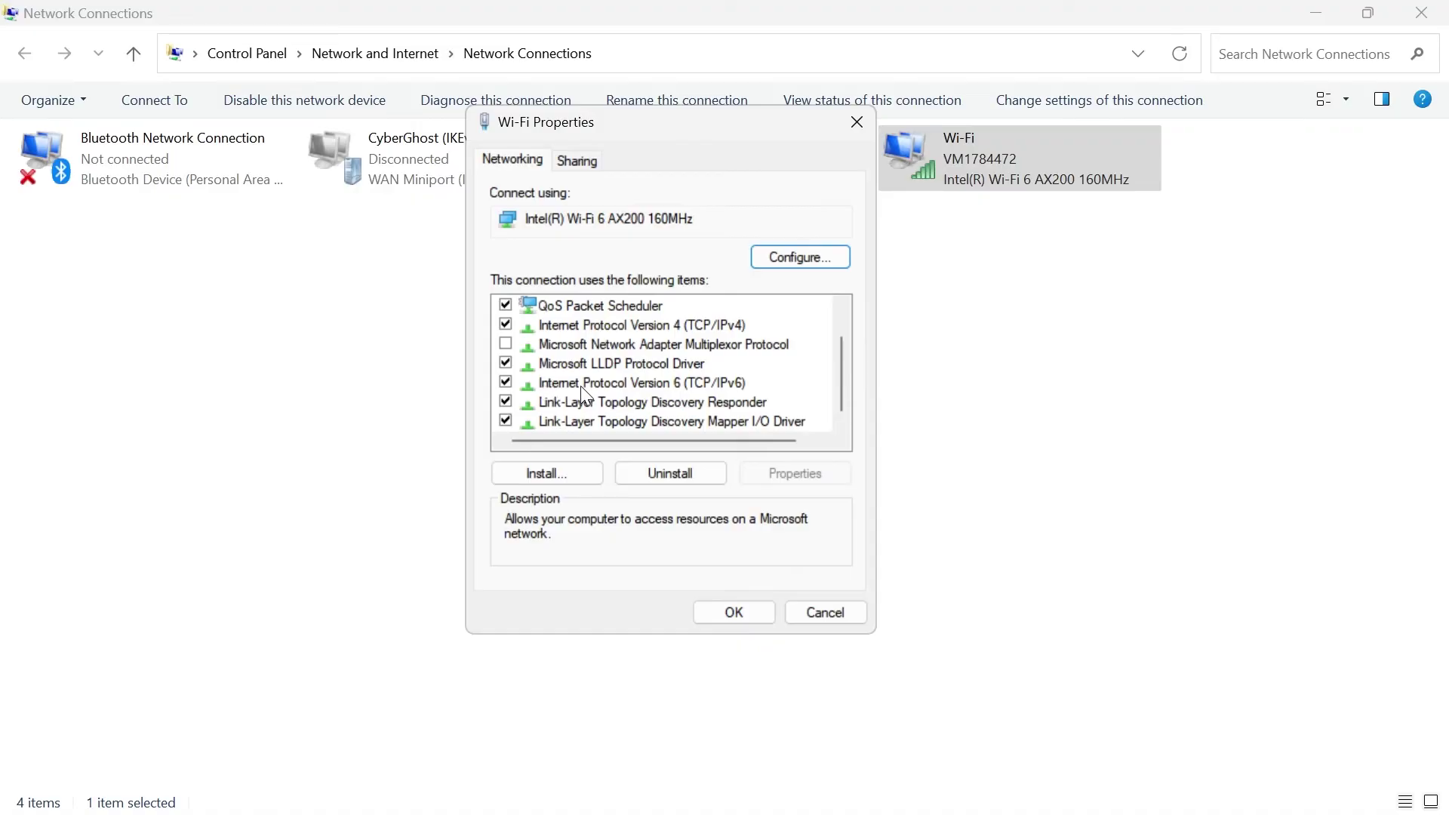
left_click(642, 384)
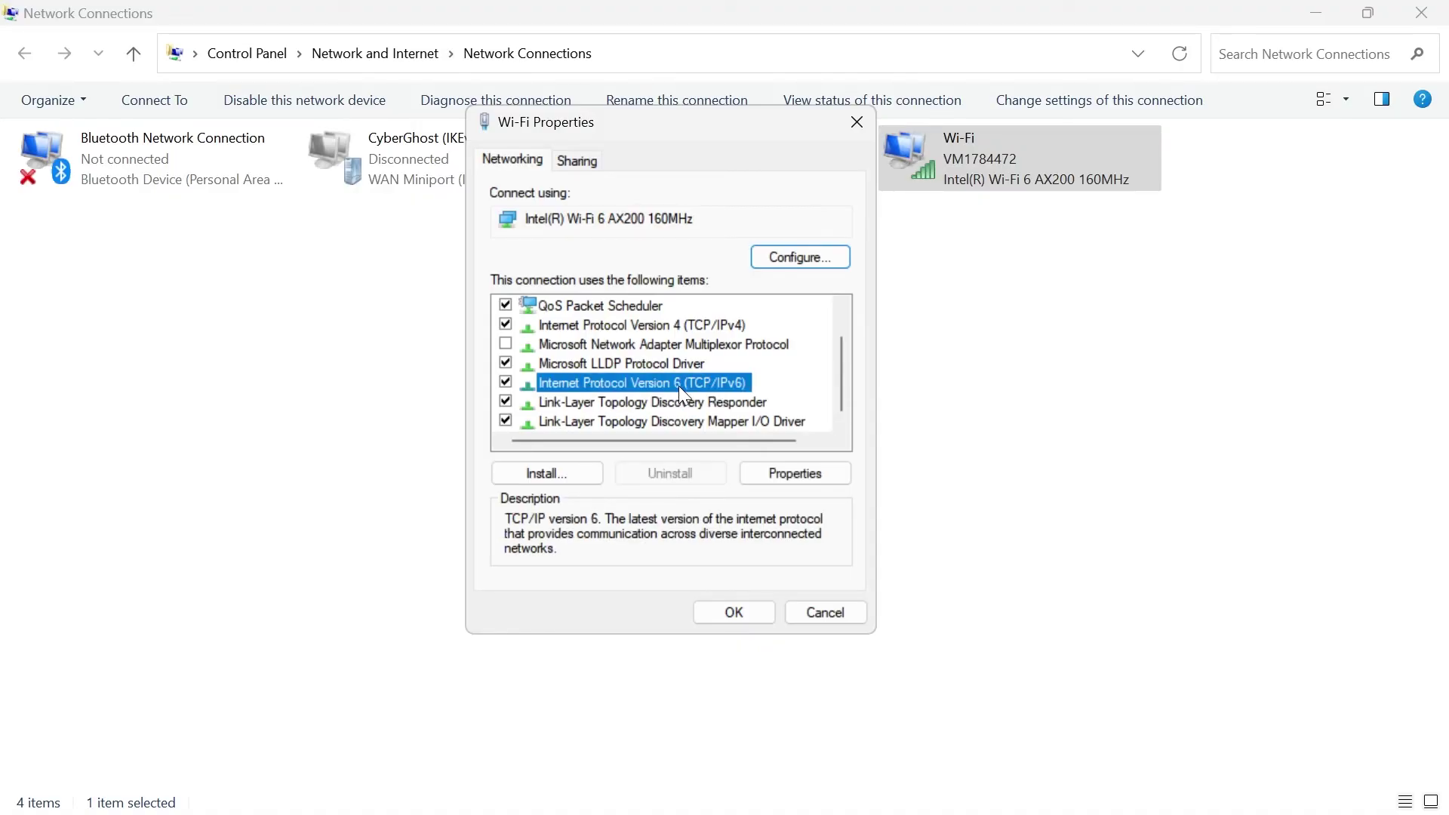
left_click(507, 383)
left_click(747, 611)
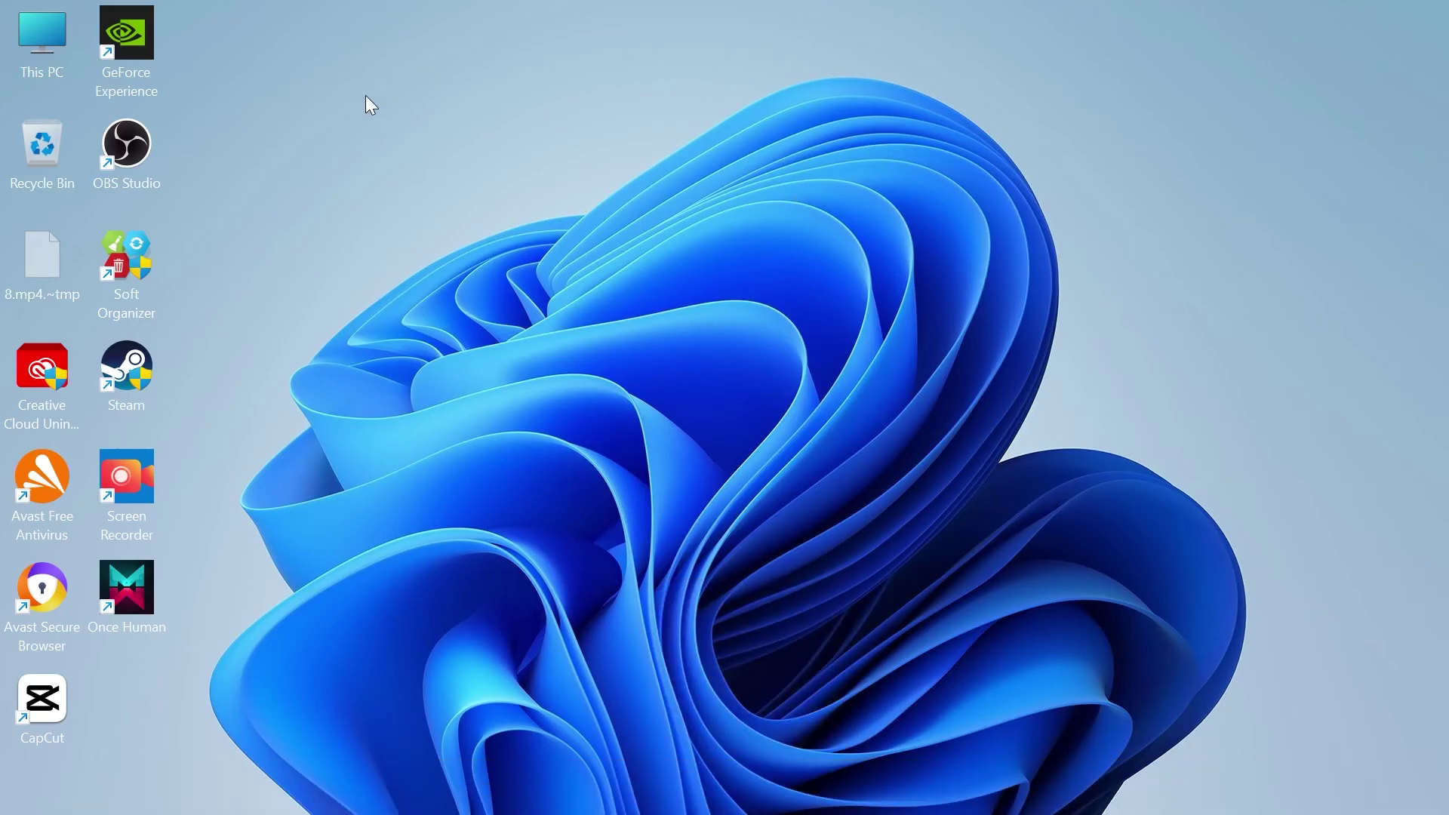
- Set the Steam shortcut to run as administrator, relaunch Steam, and open Once Human's context menu
right_click(130, 364)
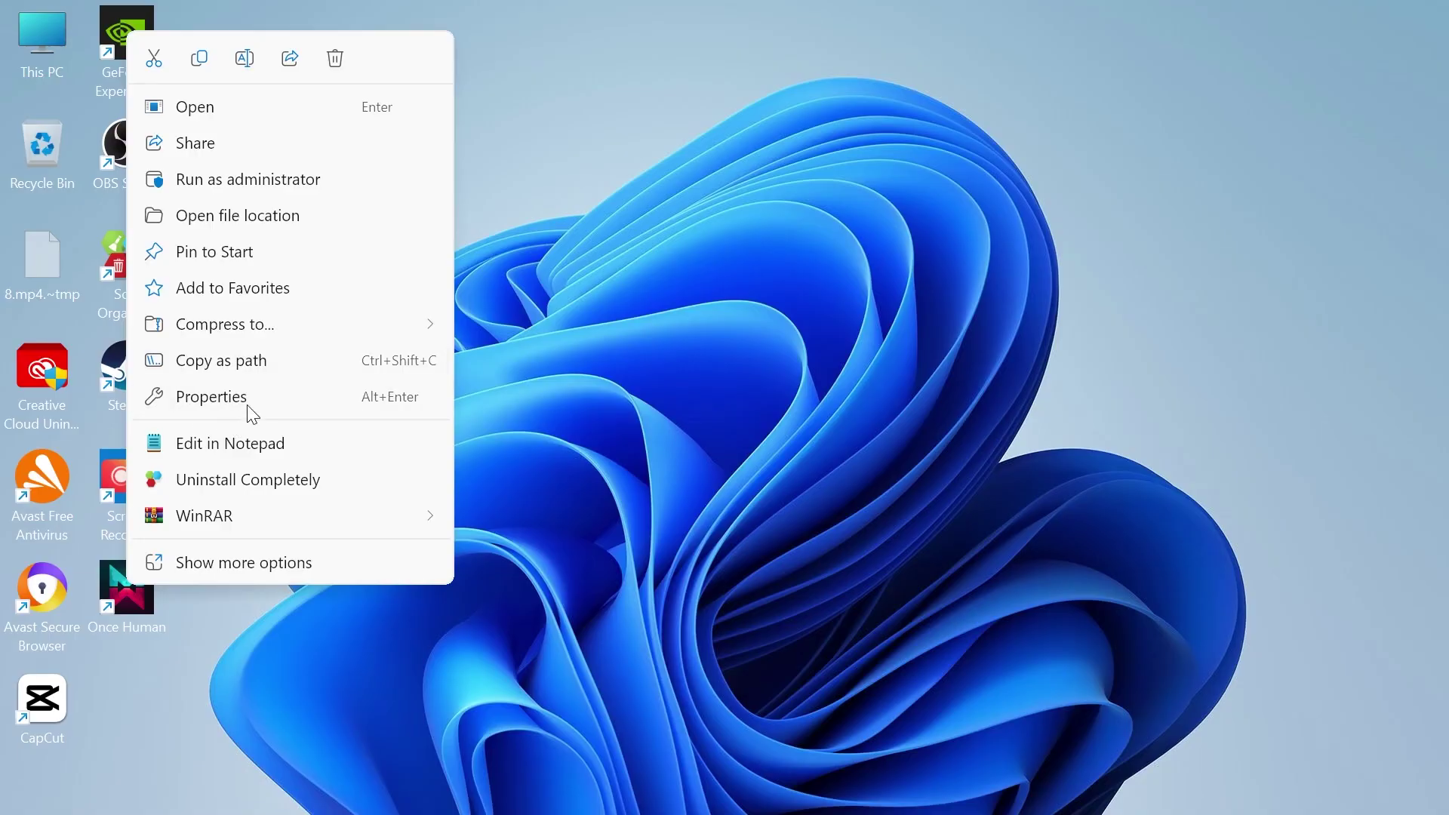
left_click(252, 397)
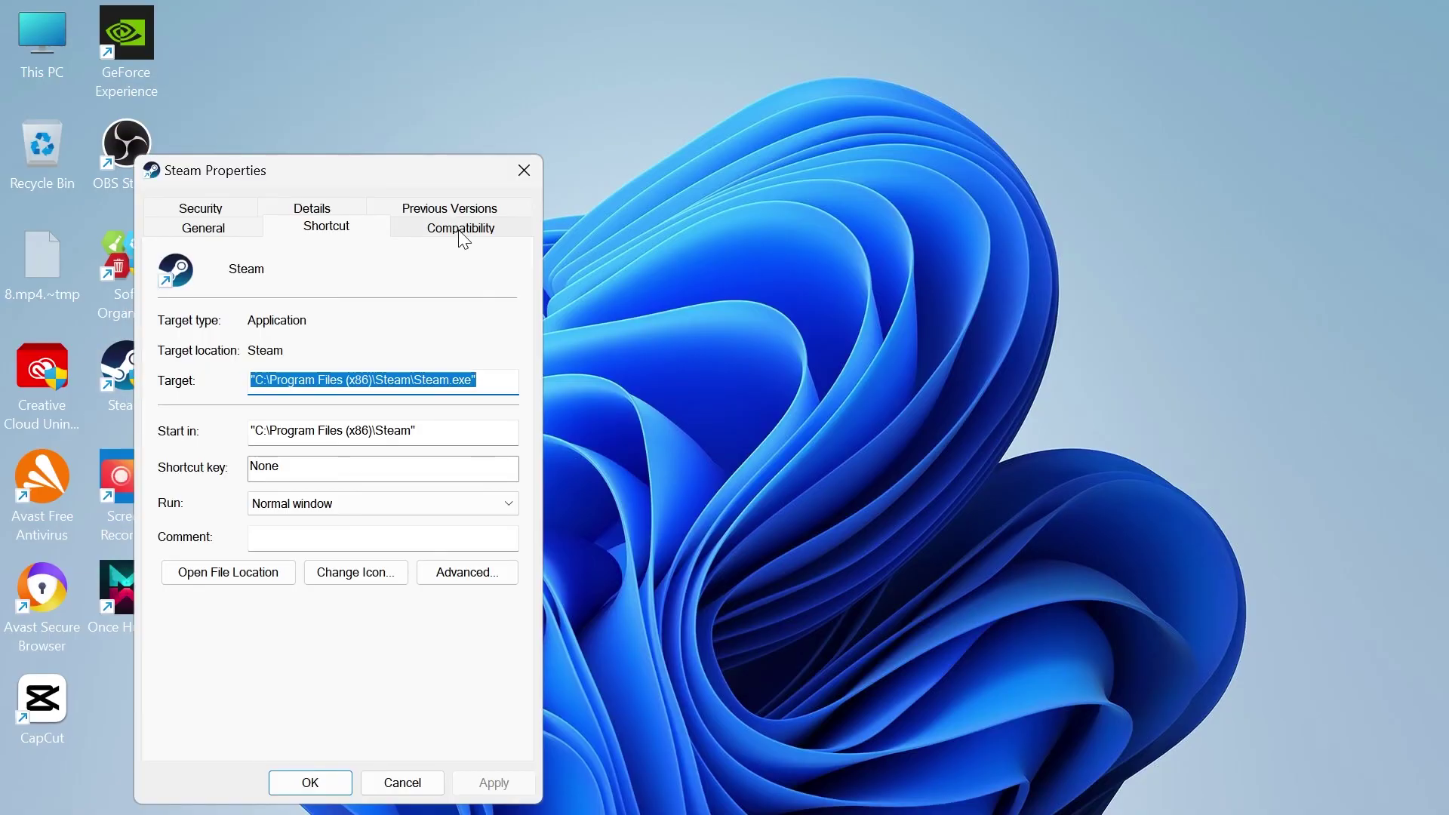
left_click(460, 230)
left_click_drag(416, 171, 763, 80)
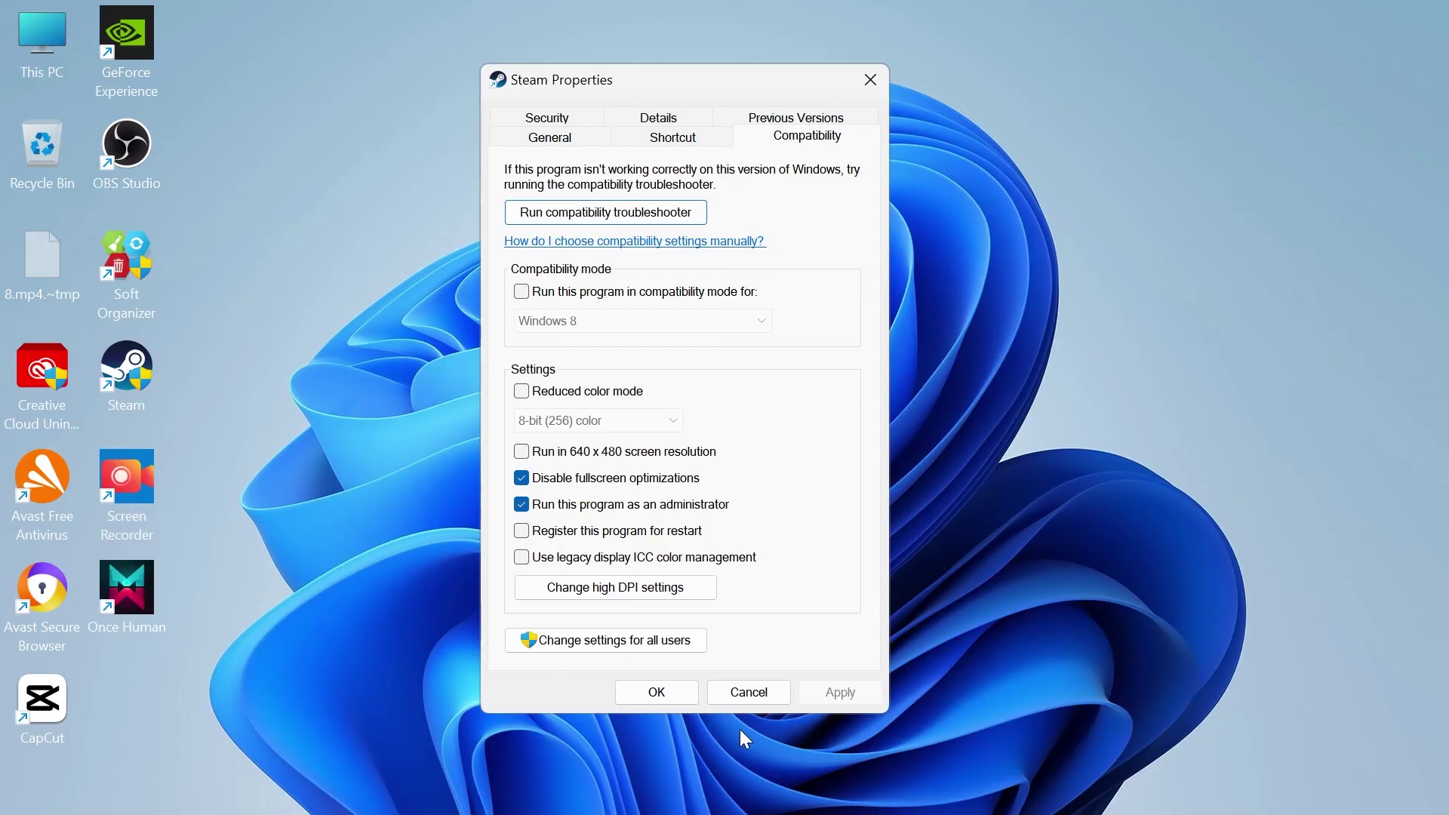
left_click(656, 691)
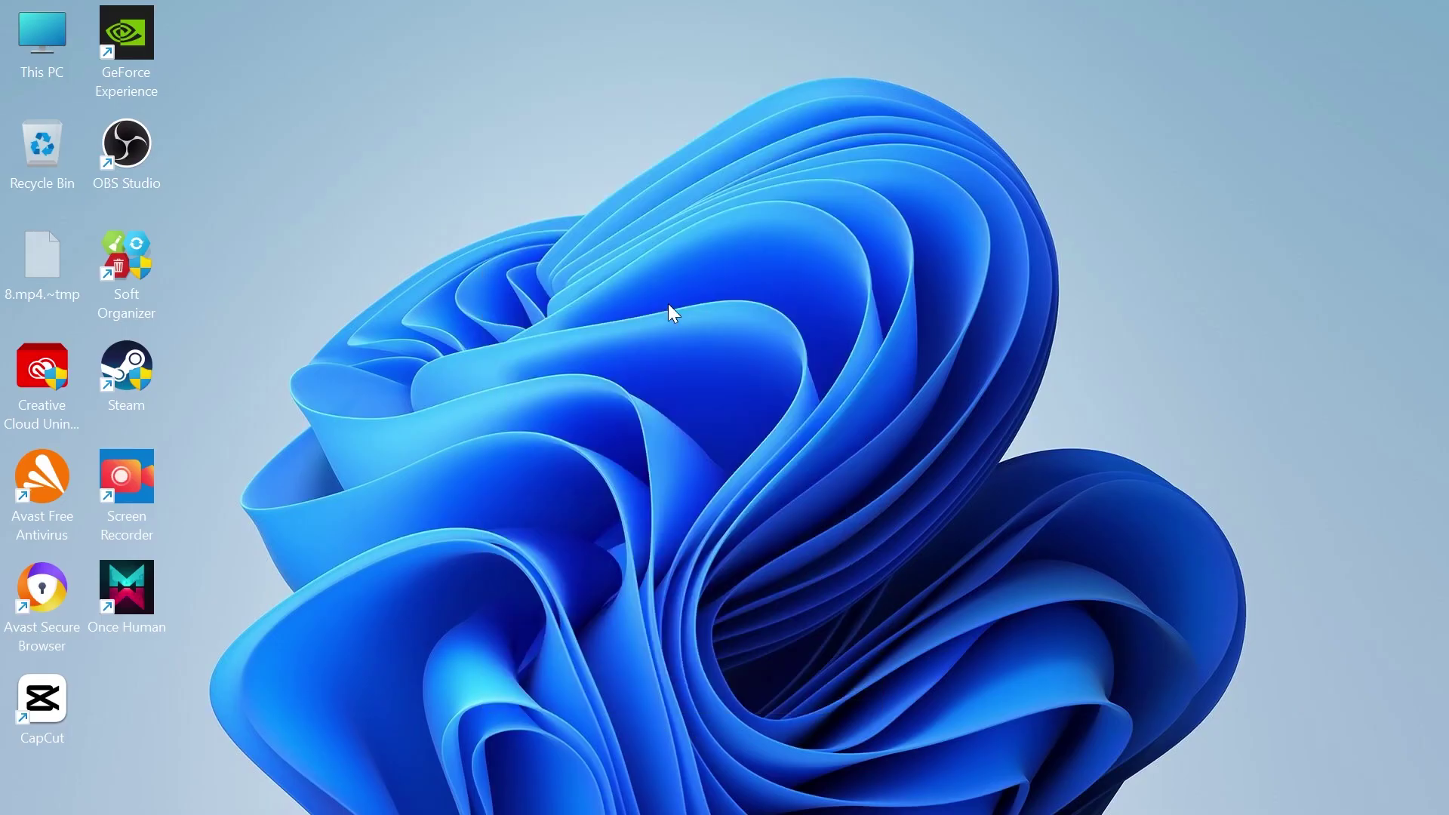
double_click(124, 364)
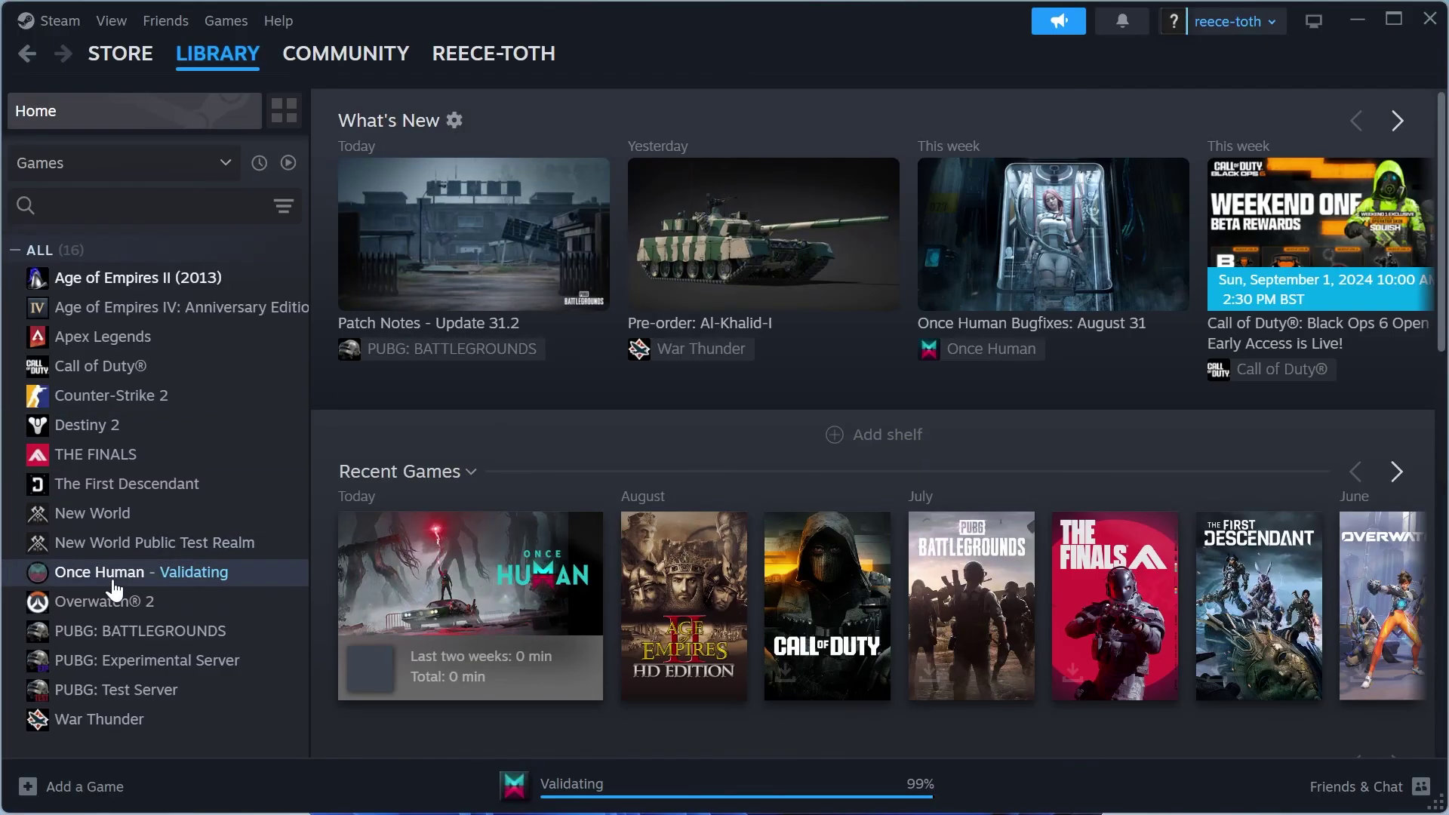
right_click(113, 581)
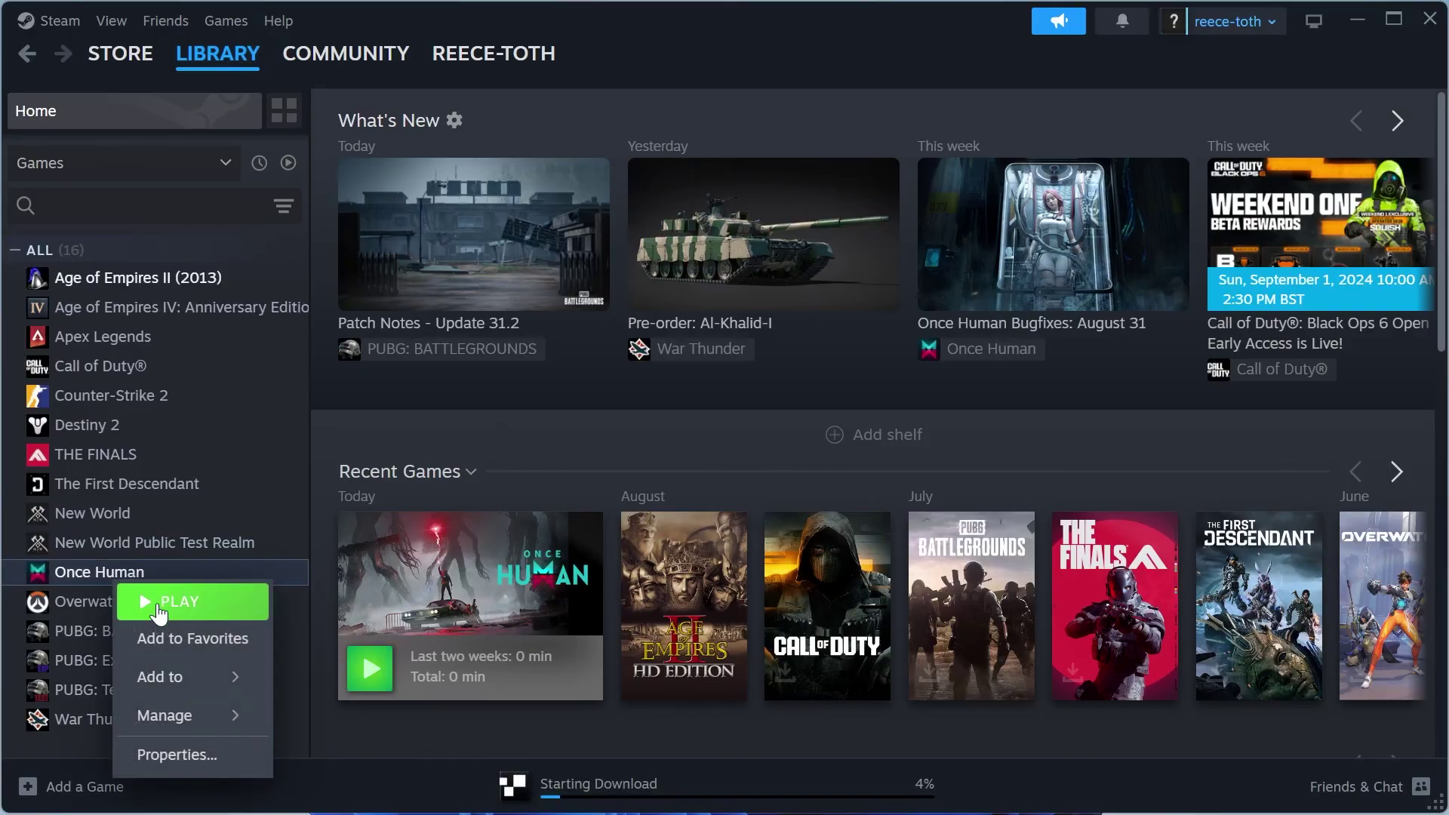